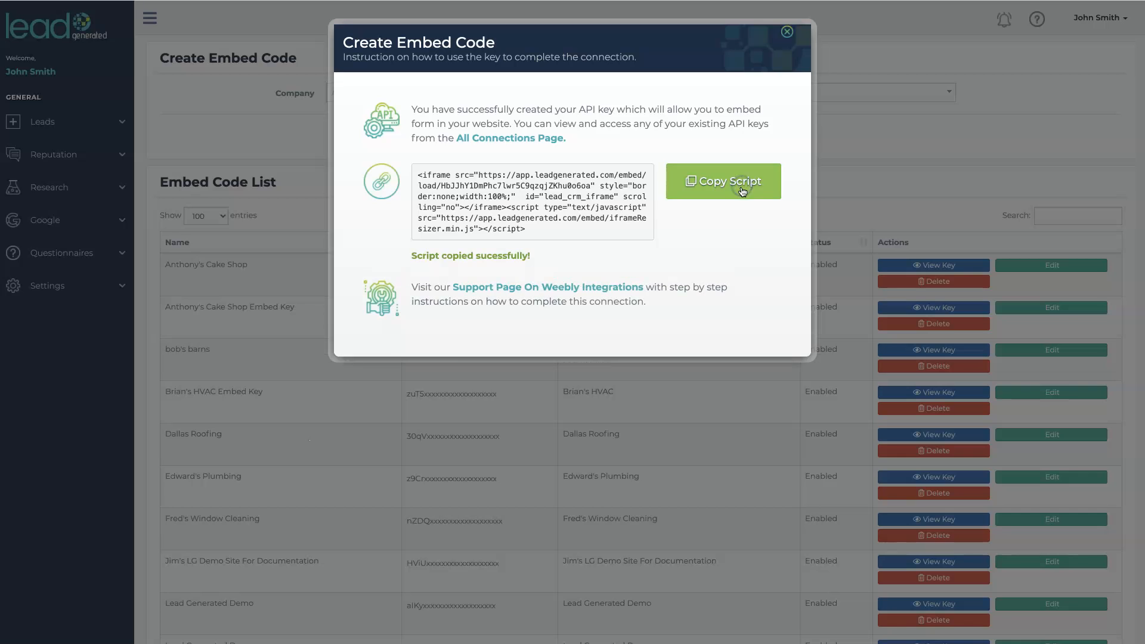
# - Paste the copied Lead Generated embed script with its API key into the custom HTML element on the Embedded Form Demo page in Weebly
pyautogui.click(477, 357)
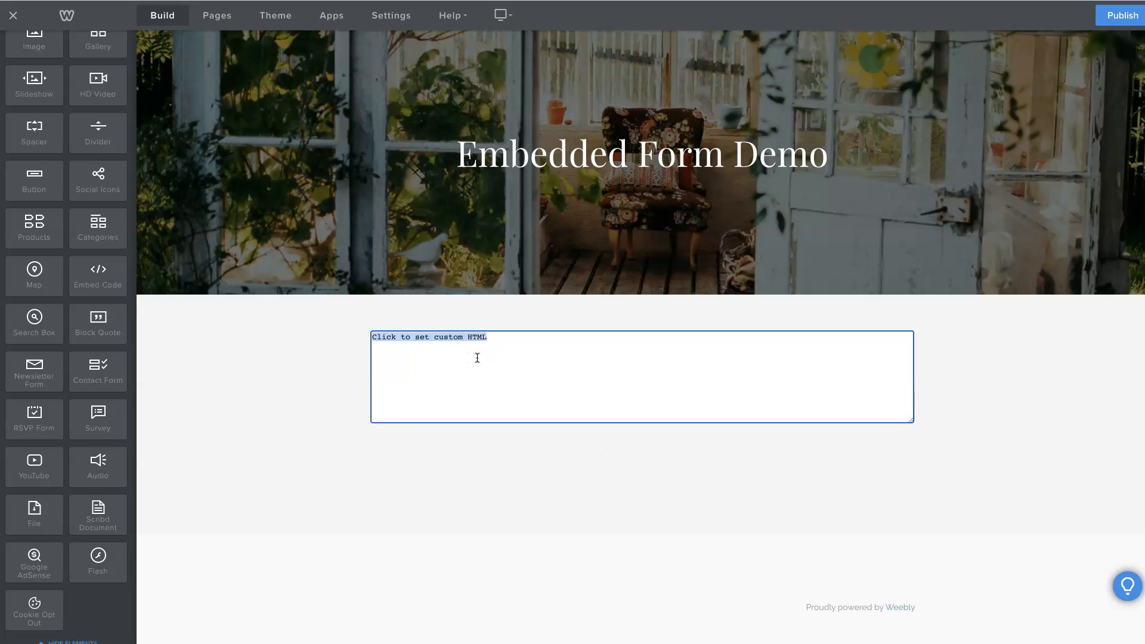
pyautogui.hotkey('ctrl', 'v')
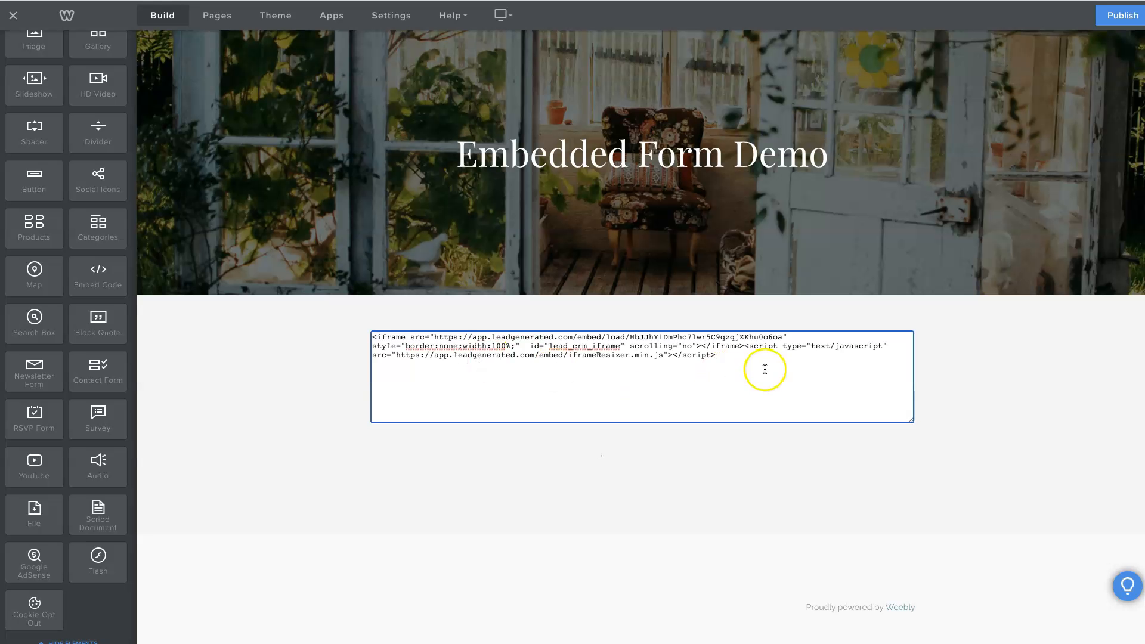
pyautogui.click(990, 365)
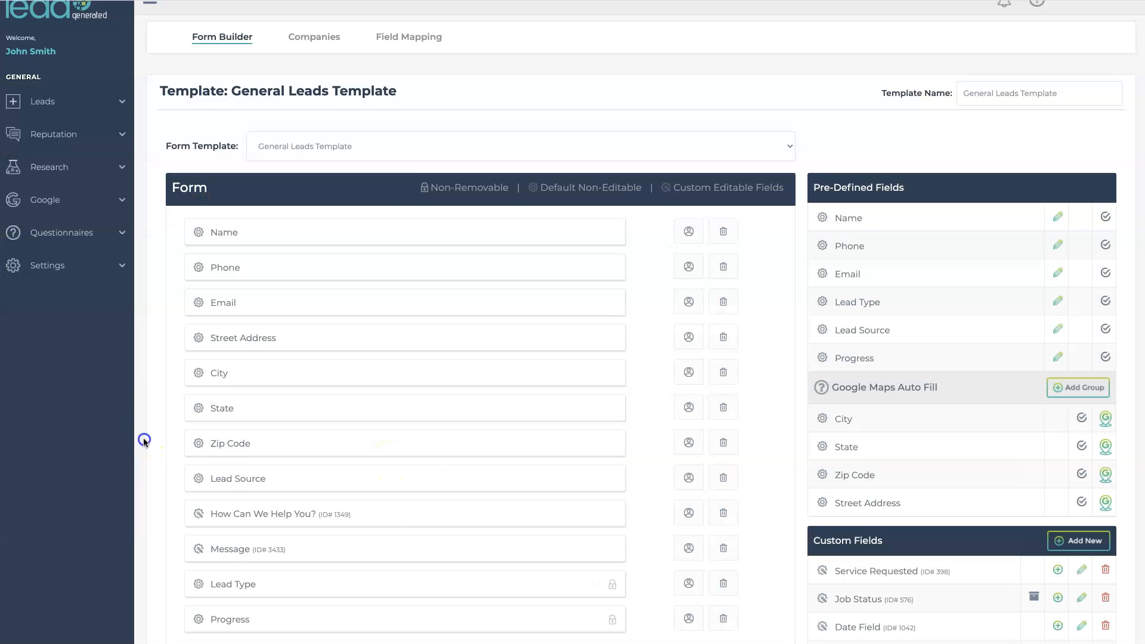
# - Include the Street Address field in the embedded form of the General Leads Template in Lead Generated, and save the template
pyautogui.scroll(-1, 144, 441)
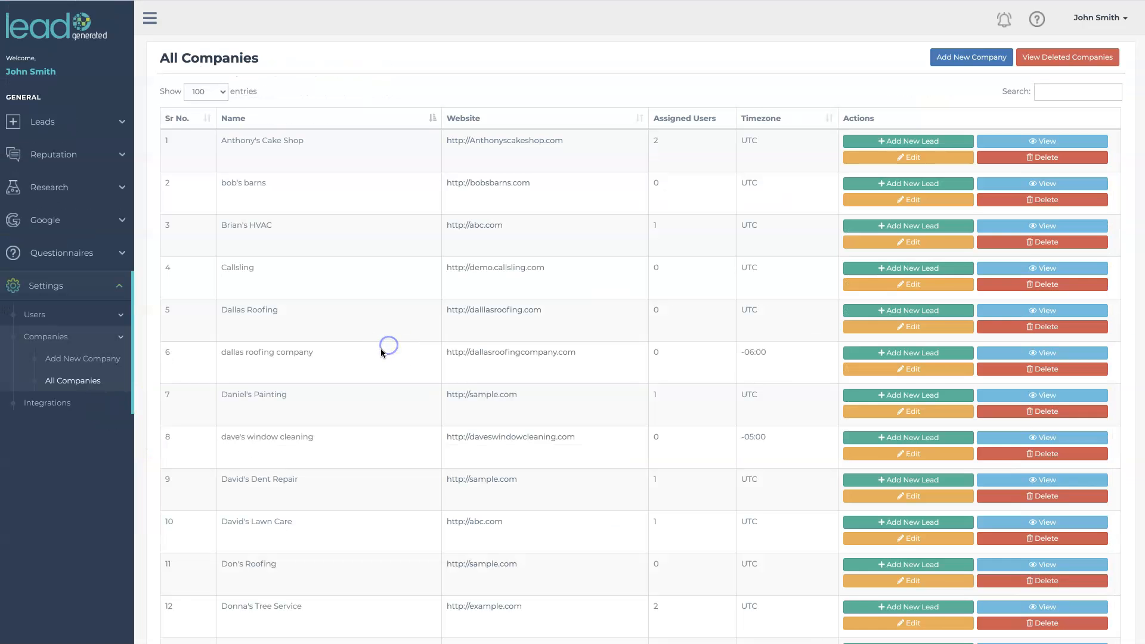
pyautogui.scroll(-3, 381, 349)
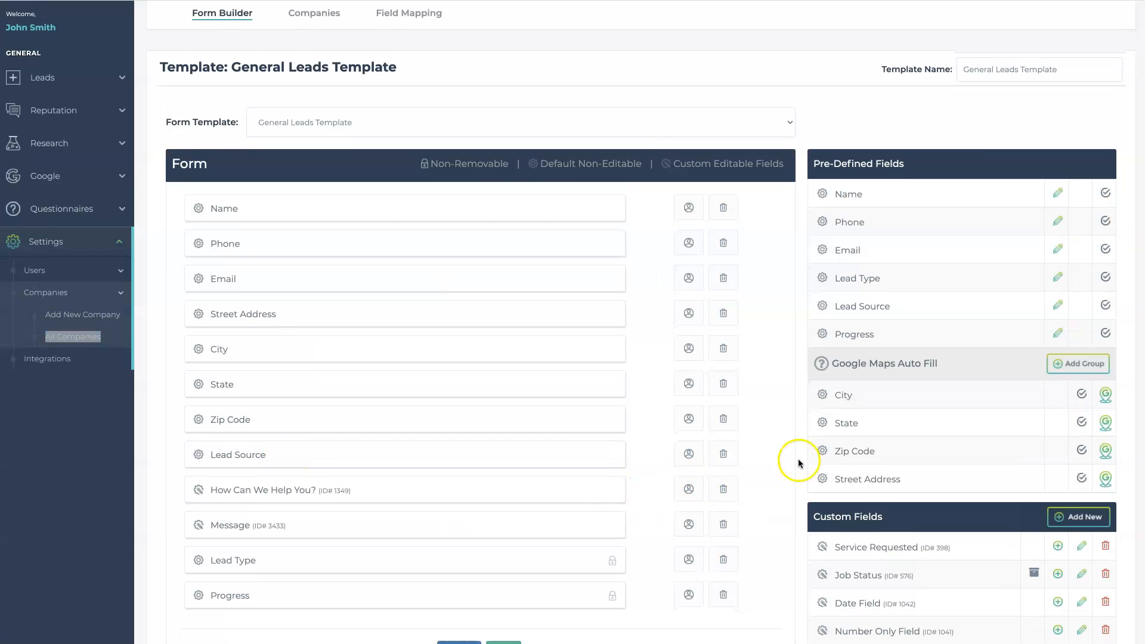
pyautogui.scroll(-1, 787, 408)
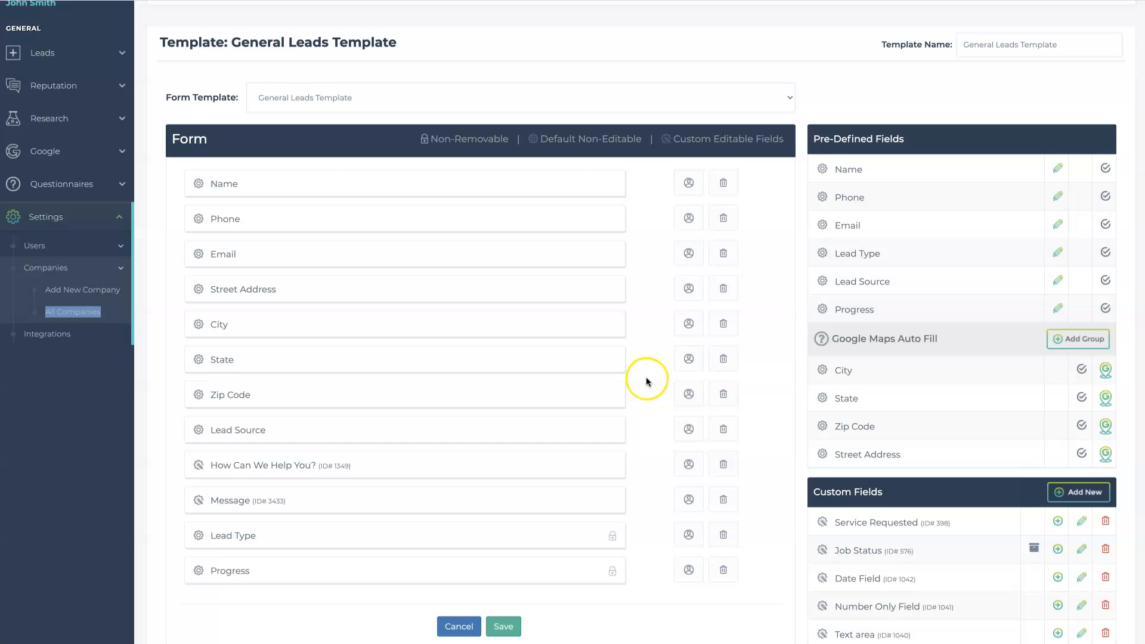
pyautogui.click(686, 361)
pyautogui.click(589, 135)
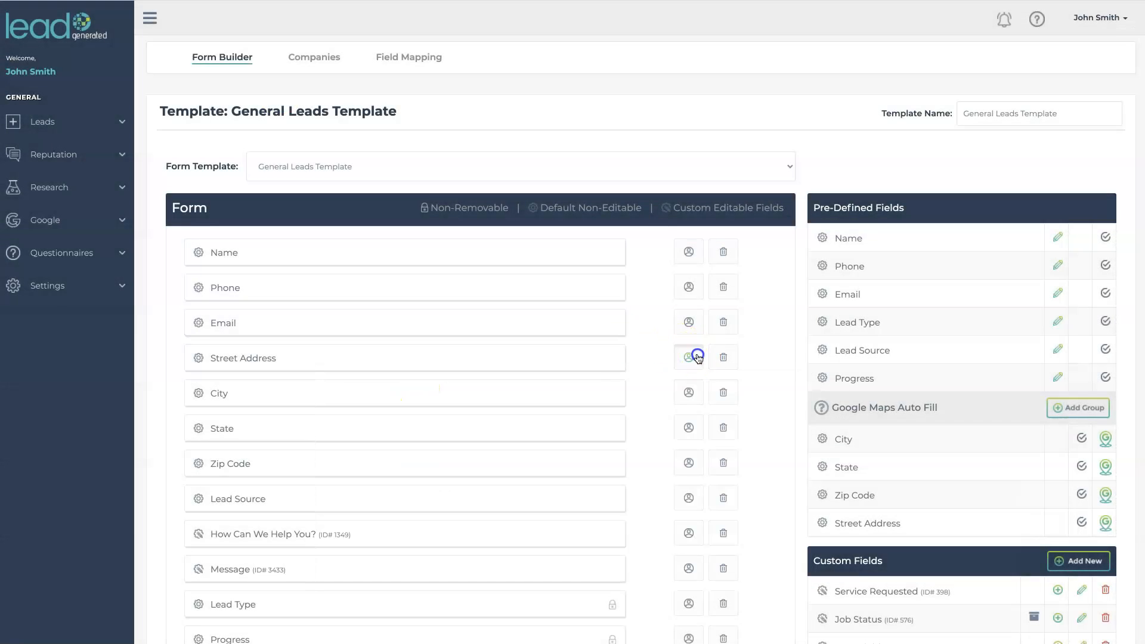
pyautogui.click(688, 356)
pyautogui.click(588, 134)
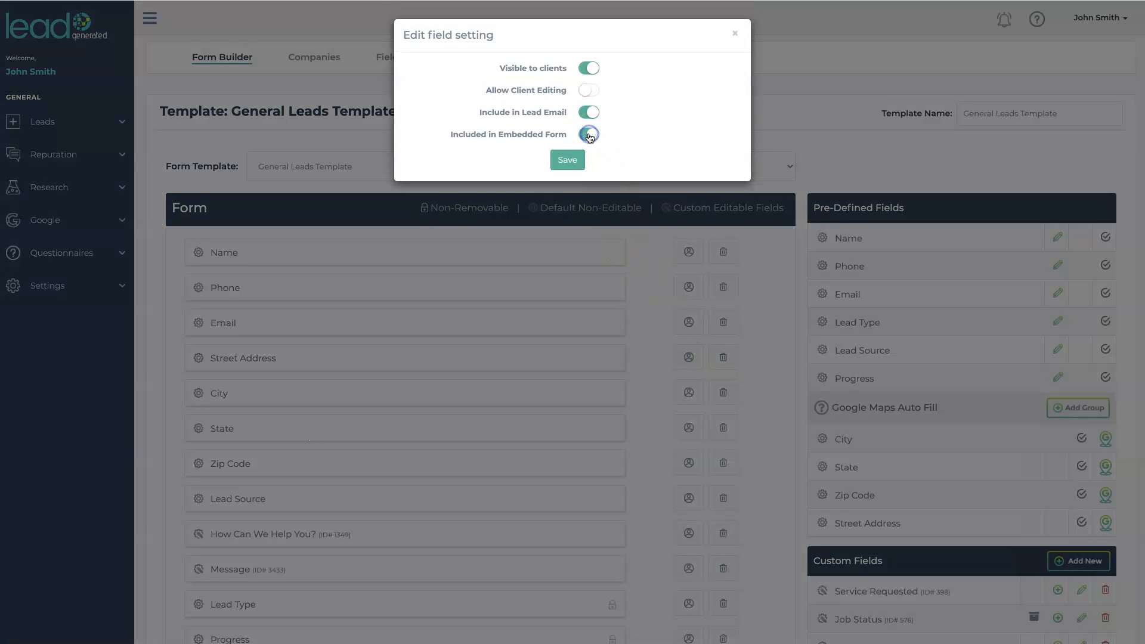
pyautogui.click(571, 160)
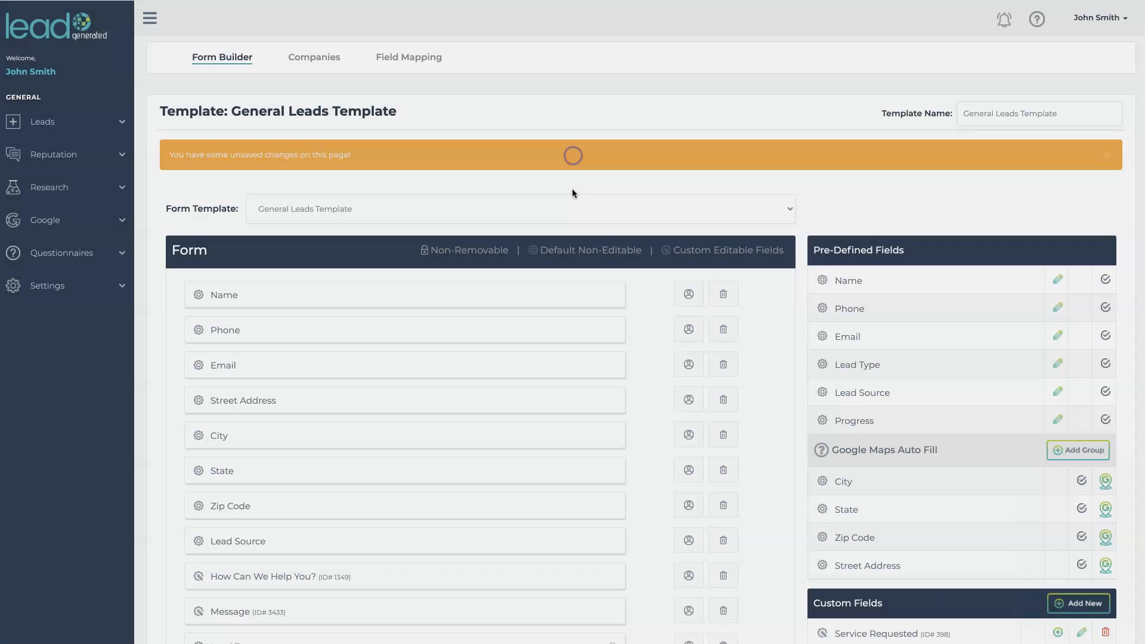
pyautogui.scroll(-3, 571, 195)
pyautogui.click(506, 560)
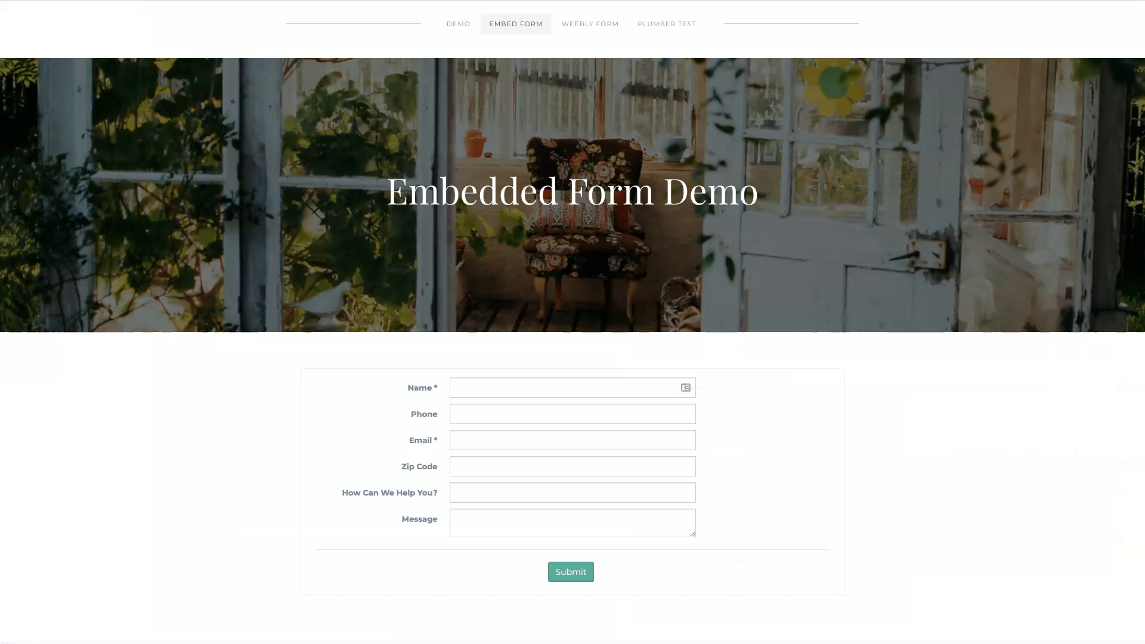
# - Reload the Embedded Form Demo page, complete the contact details, enter "Give me Lead Generated" and "I need more Lead Generated", and submit the form
pyautogui.press('super+r')
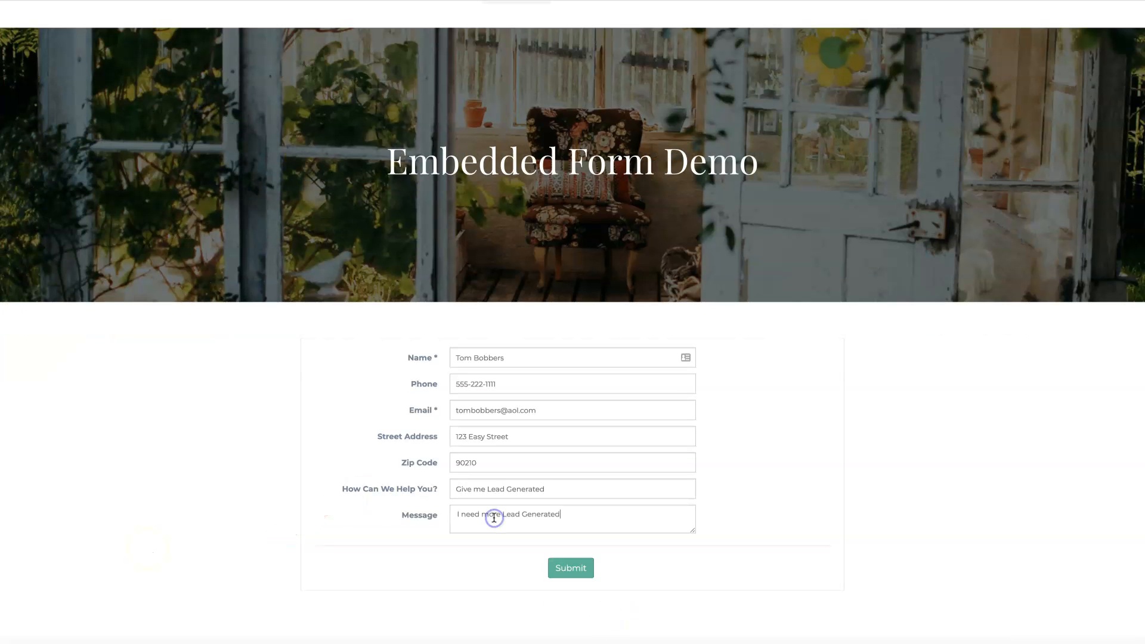
pyautogui.click(567, 572)
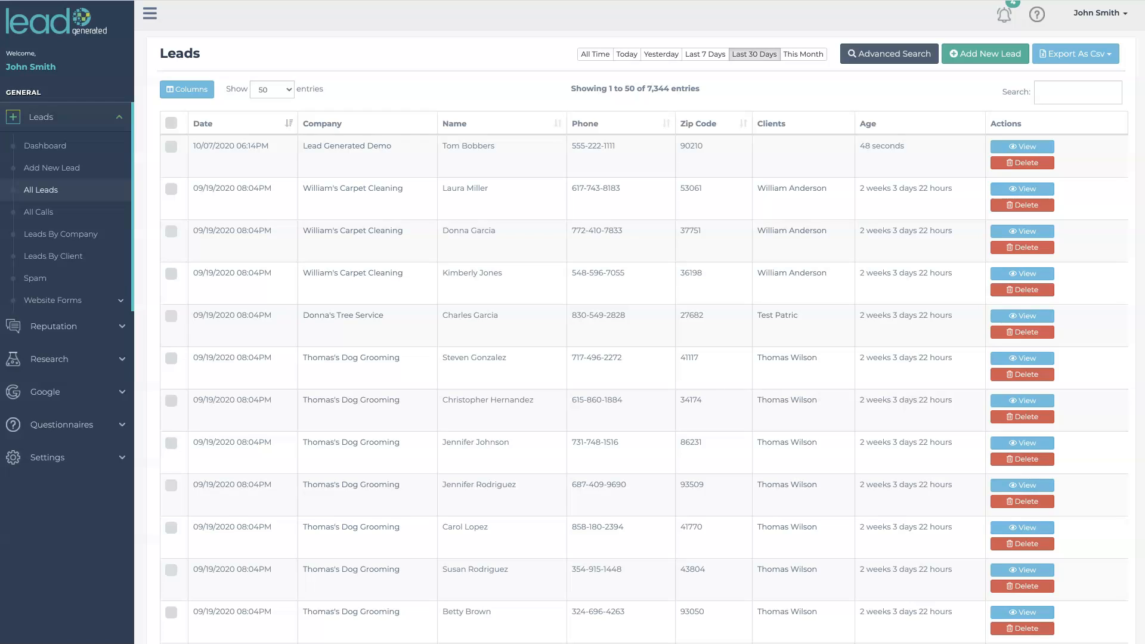
# - Open the General Leads Template for editing from the list of website forms in Lead Generated and look through its fields
pyautogui.click(127, 301)
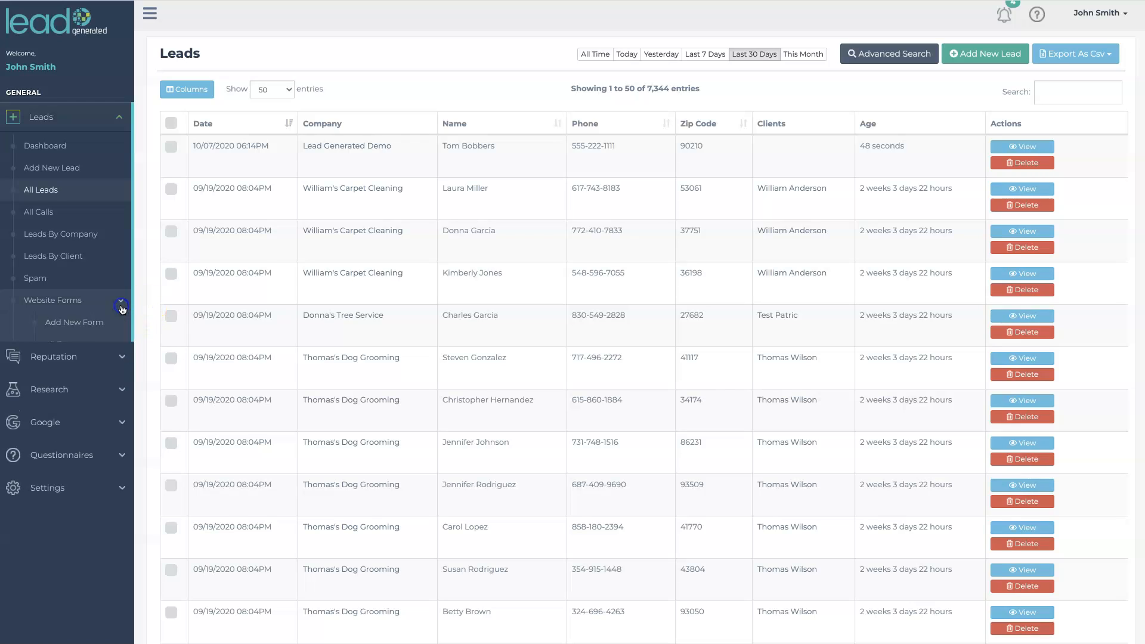
pyautogui.click(87, 347)
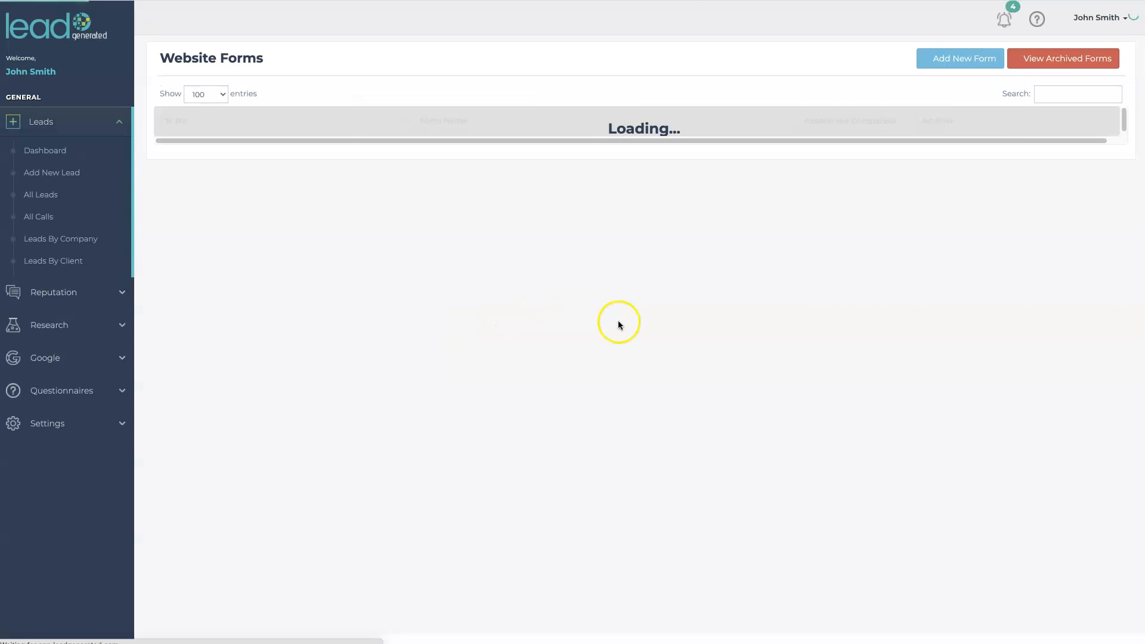
pyautogui.click(946, 273)
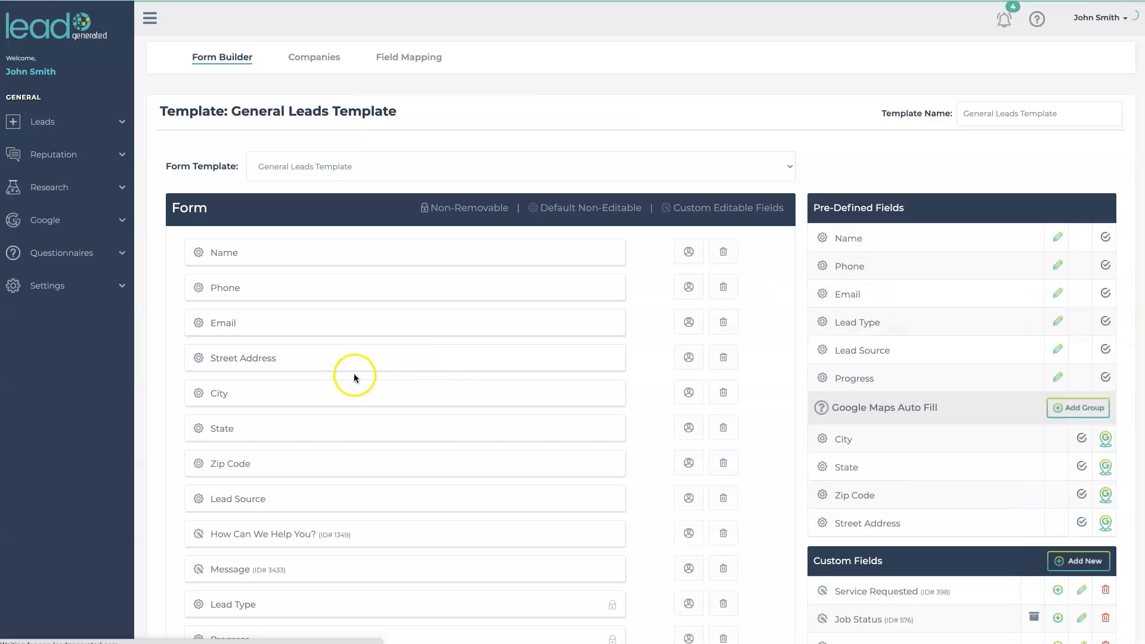
pyautogui.scroll(-3, 471, 371)
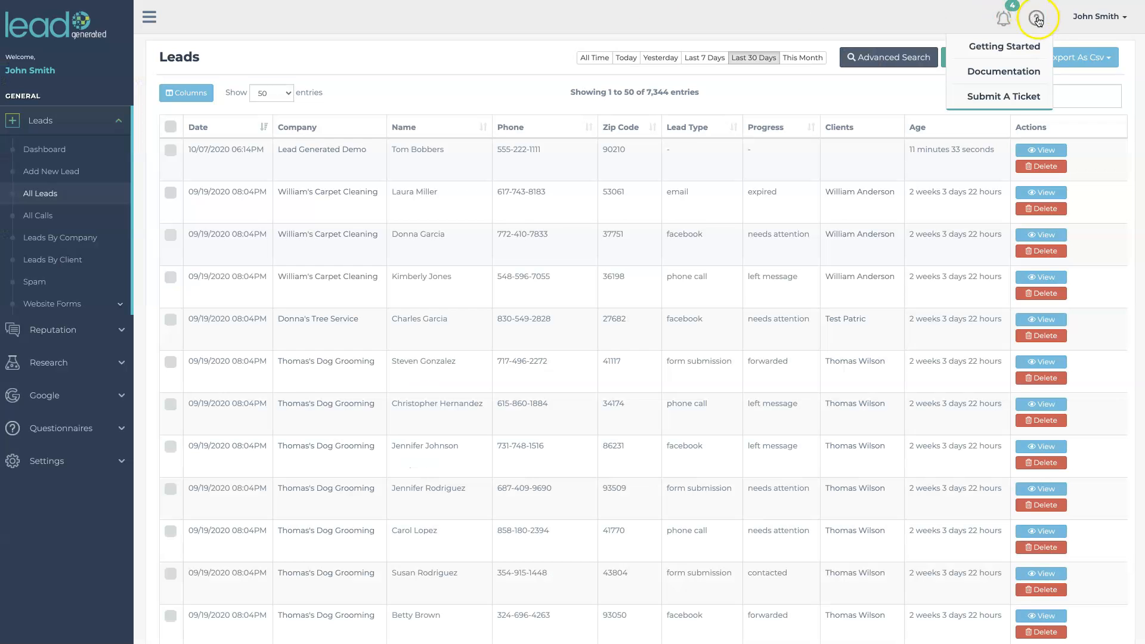
# - Open the Getting Started guide, look through the Leads Management features, view the Website Forms video window, and close it
pyautogui.click(1037, 19)
pyautogui.click(1036, 19)
pyautogui.click(1008, 47)
pyautogui.click(261, 48)
pyautogui.scroll(-2, 494, 389)
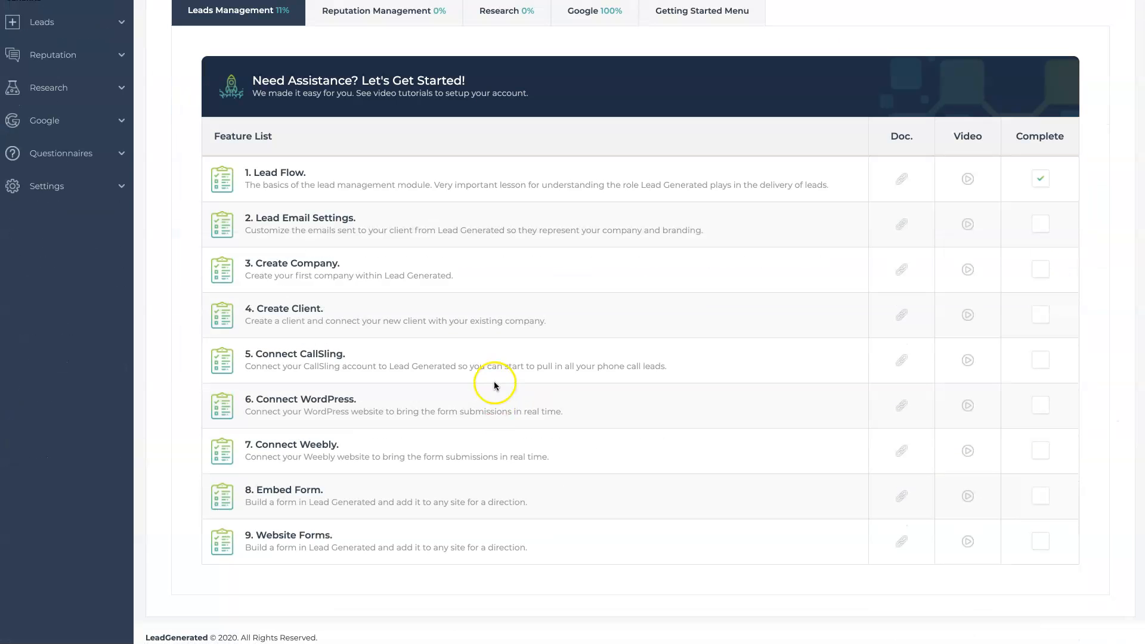
pyautogui.click(966, 540)
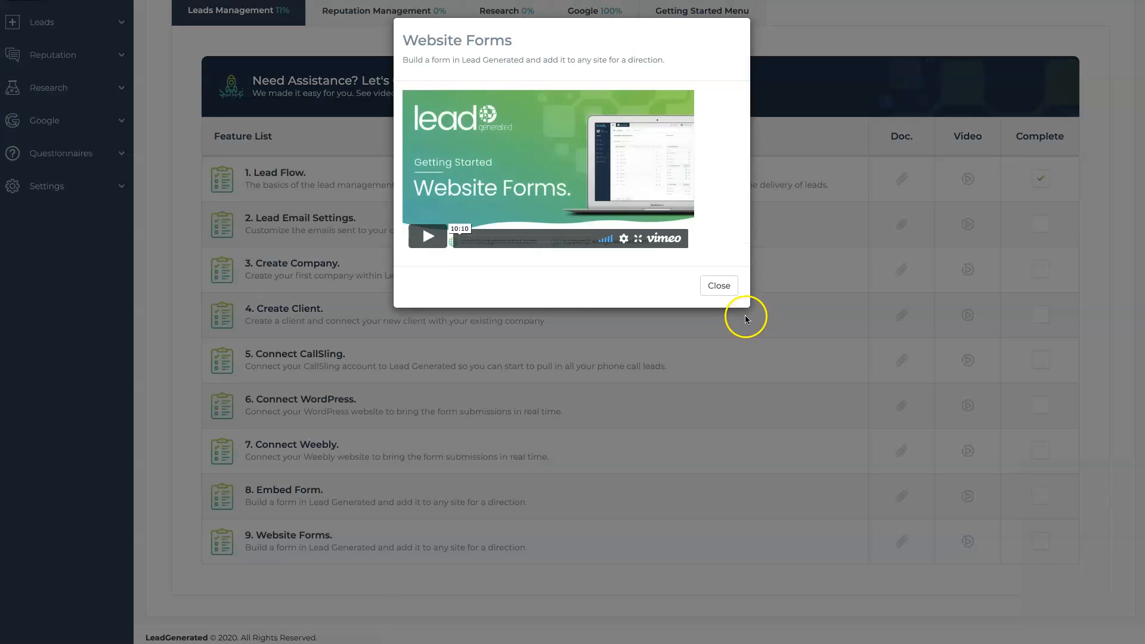
pyautogui.click(720, 286)
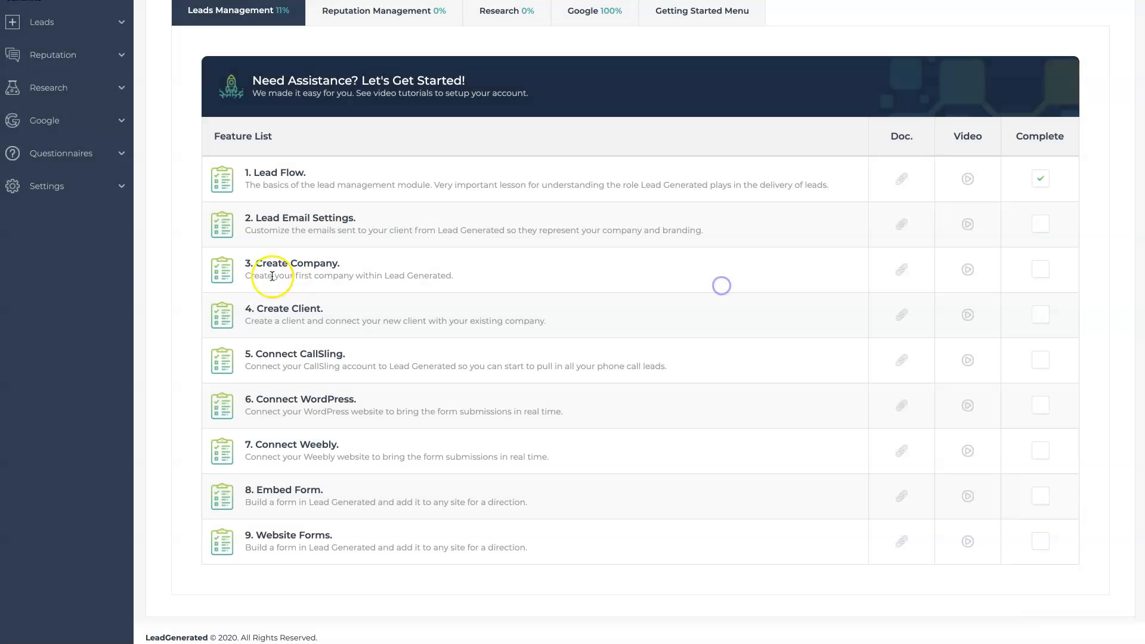
# - Open the form for adding a new company and display the available lead intake forms
pyautogui.click(122, 186)
pyautogui.click(83, 237)
pyautogui.click(81, 259)
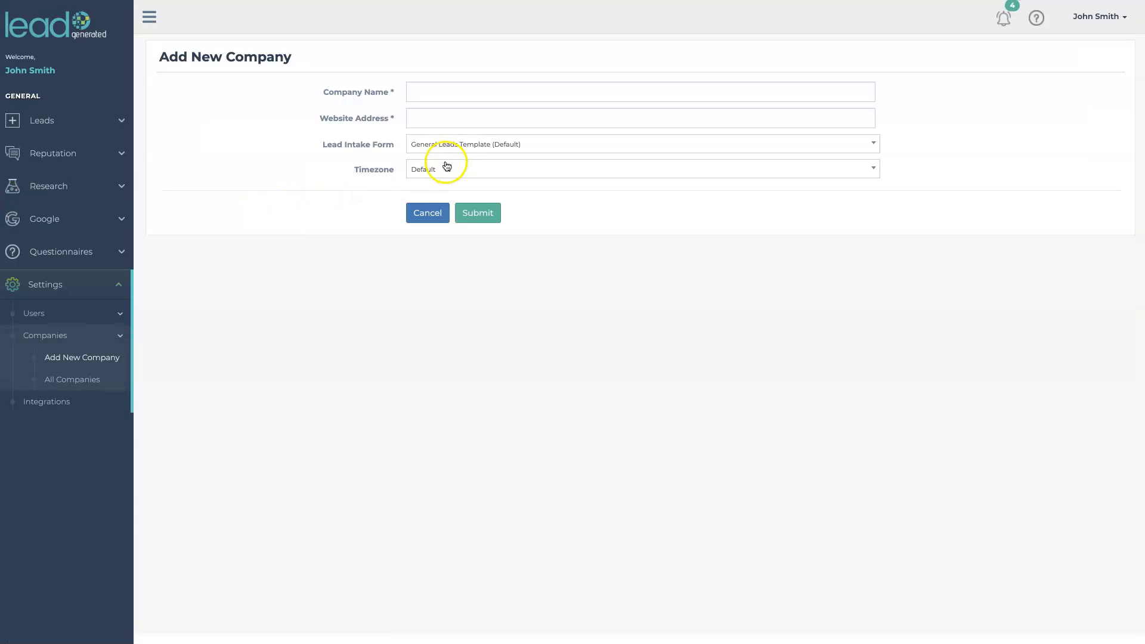
pyautogui.click(429, 149)
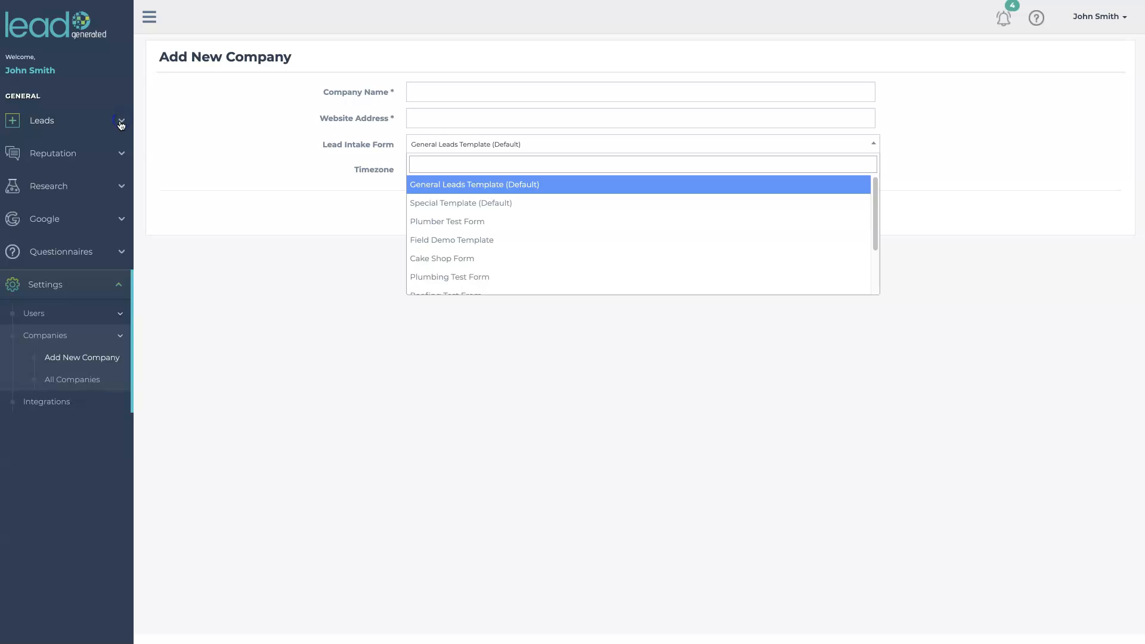
# - View the list of all website forms with their associated companies, and return to the list of all leads
pyautogui.click(119, 121)
pyautogui.click(87, 305)
pyautogui.click(84, 348)
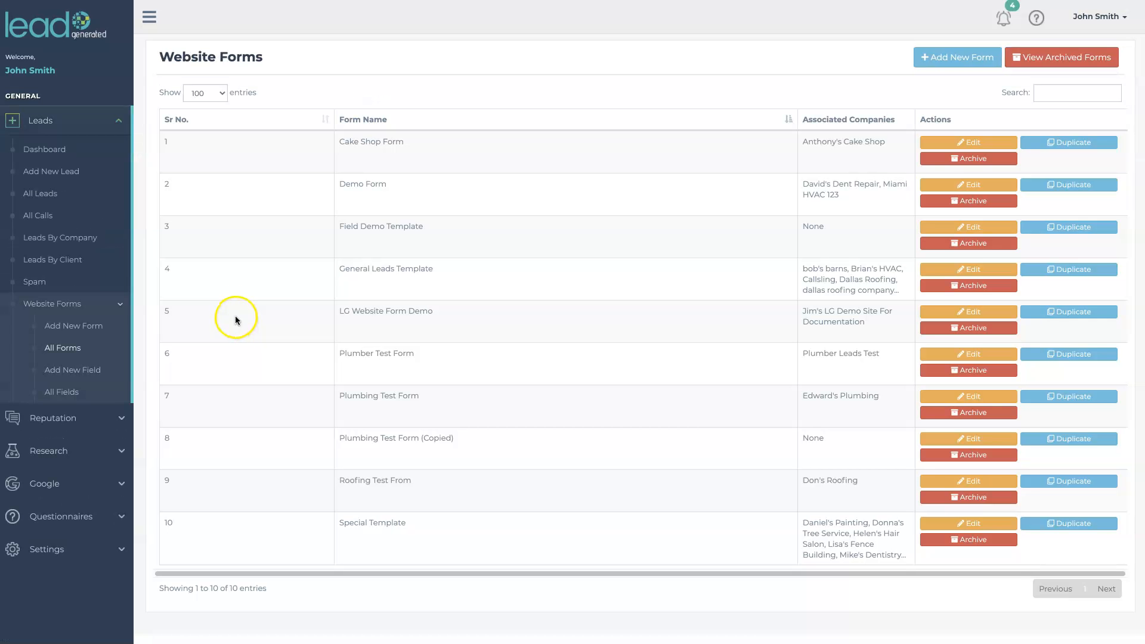
pyautogui.click(63, 197)
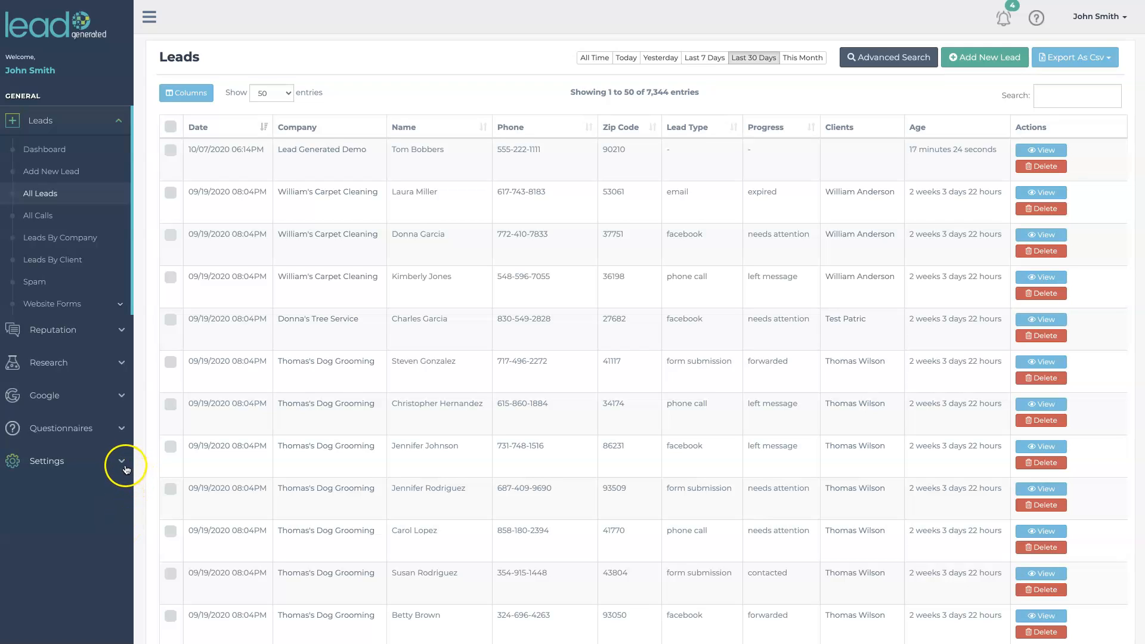
# - Search the companies for "lead", open the Lead Generated Demo company for editing, and check which website form it uses
pyautogui.click(122, 463)
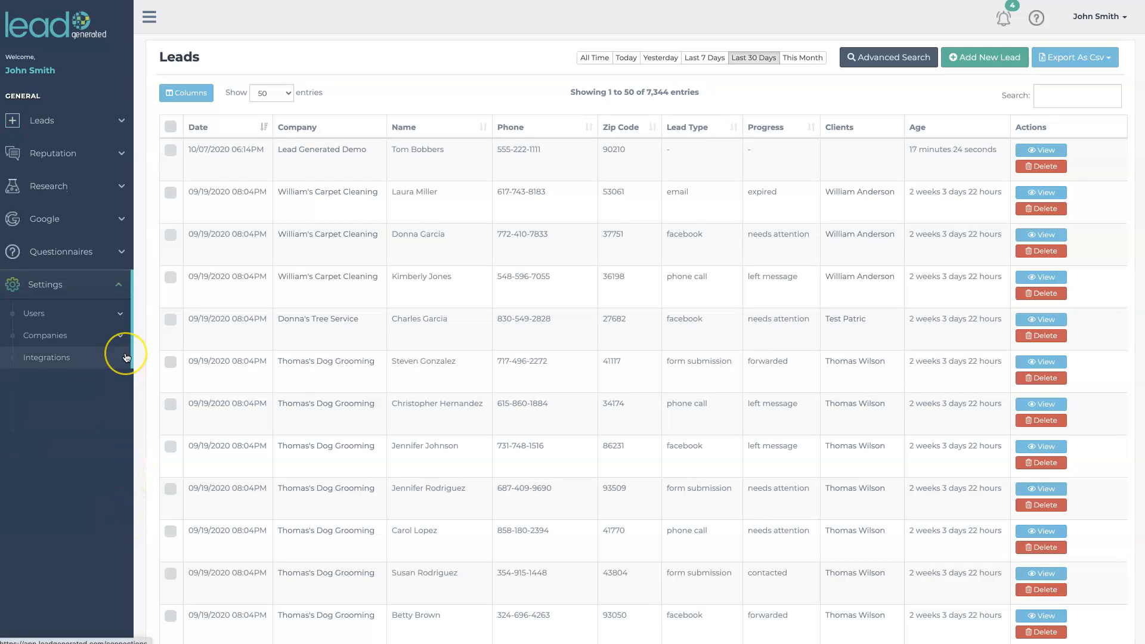
pyautogui.click(120, 336)
pyautogui.click(90, 380)
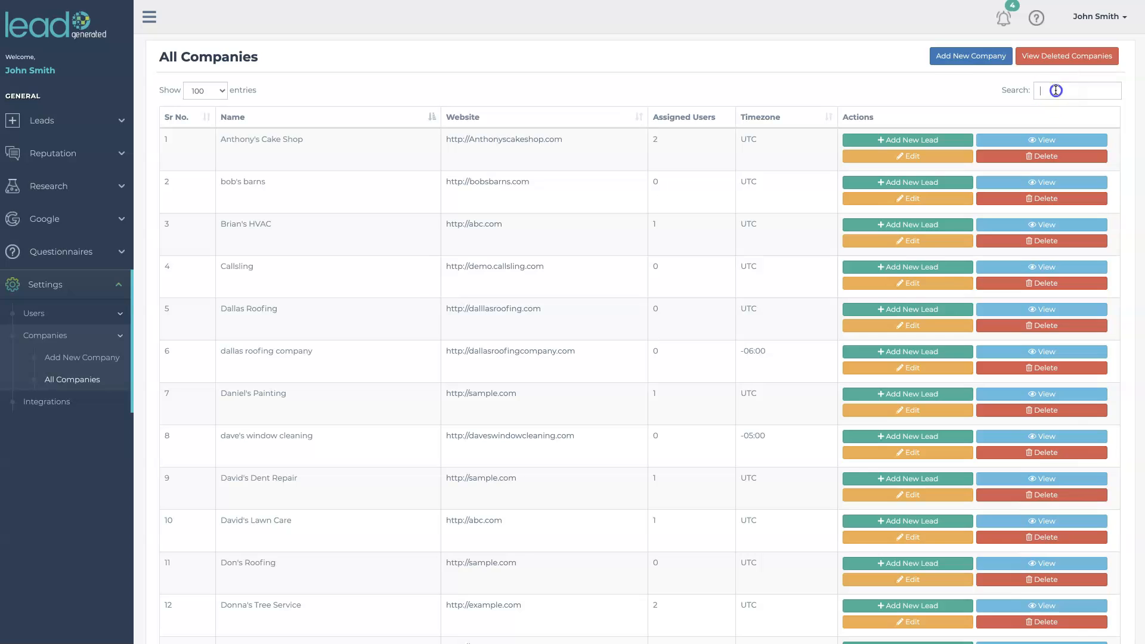
pyautogui.write('lead')
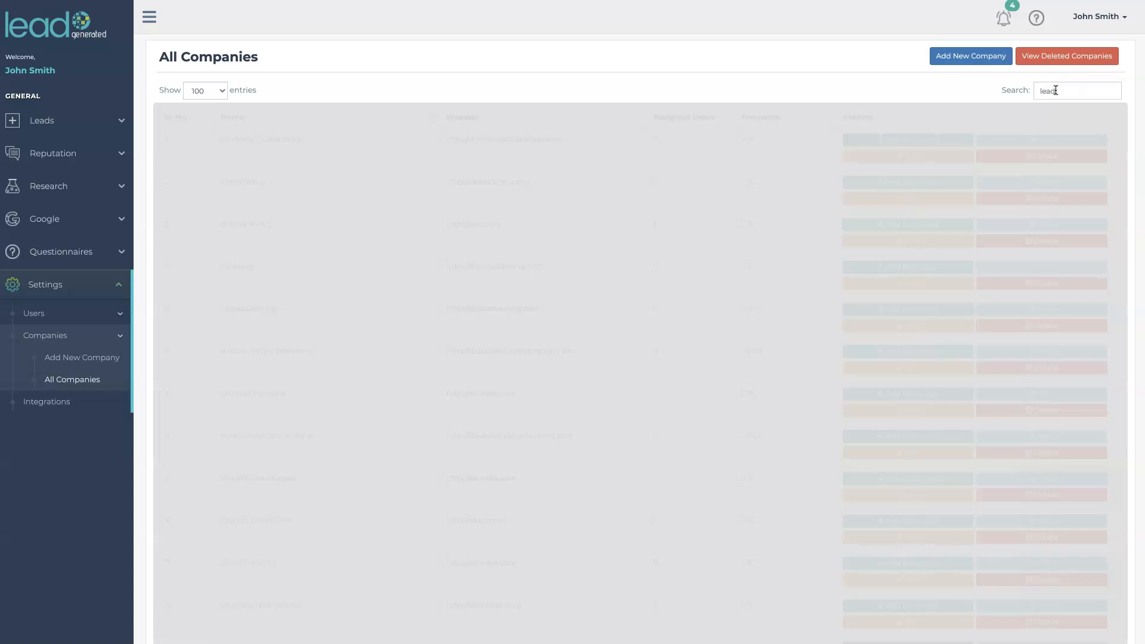
pyautogui.click(913, 158)
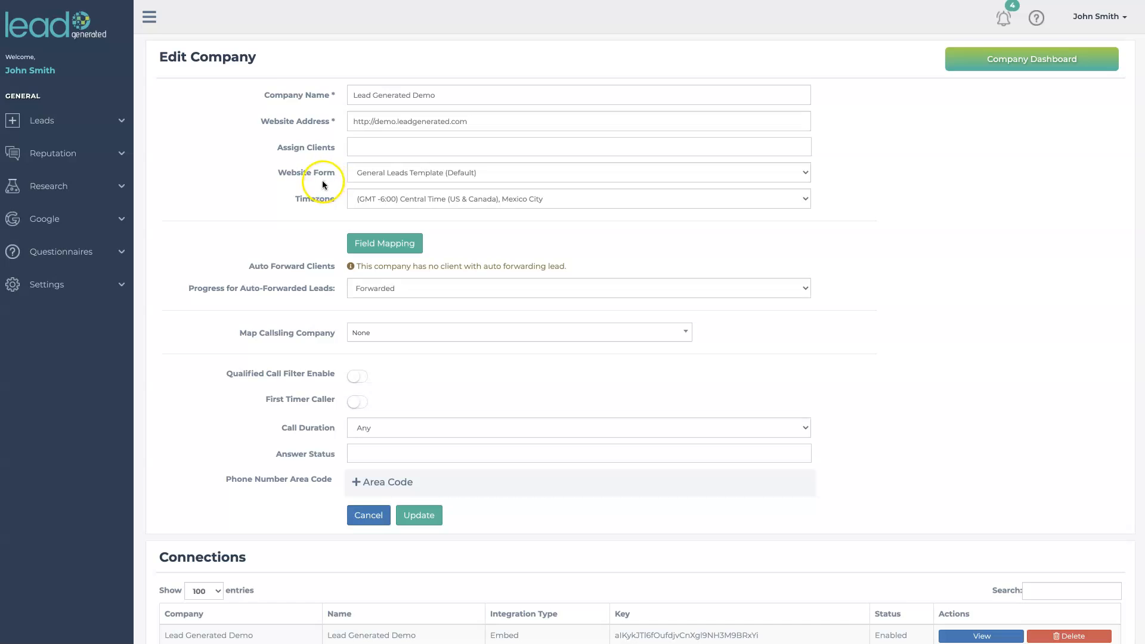
pyautogui.click(369, 175)
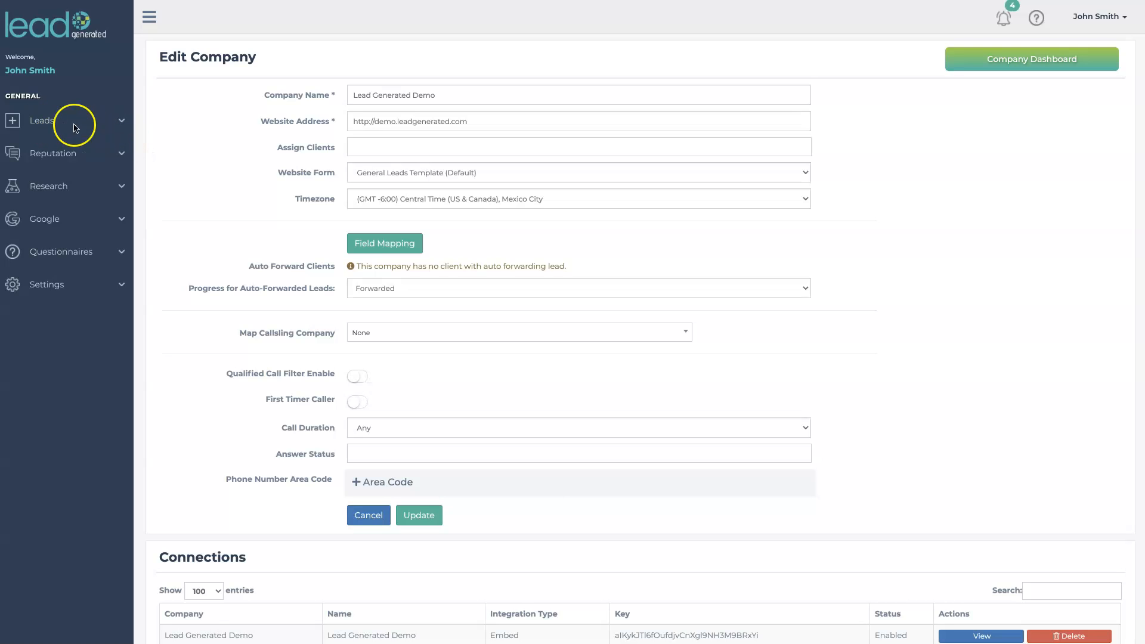
# - Open the General Leads Template in the form builder from the list of all website forms
pyautogui.click(123, 123)
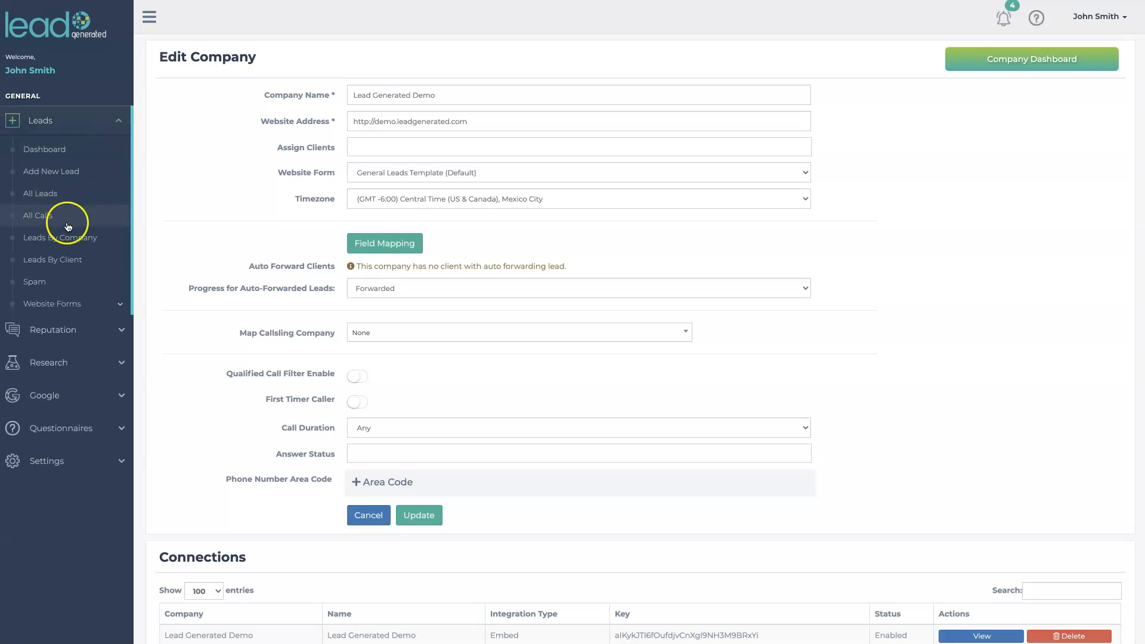
pyautogui.click(70, 303)
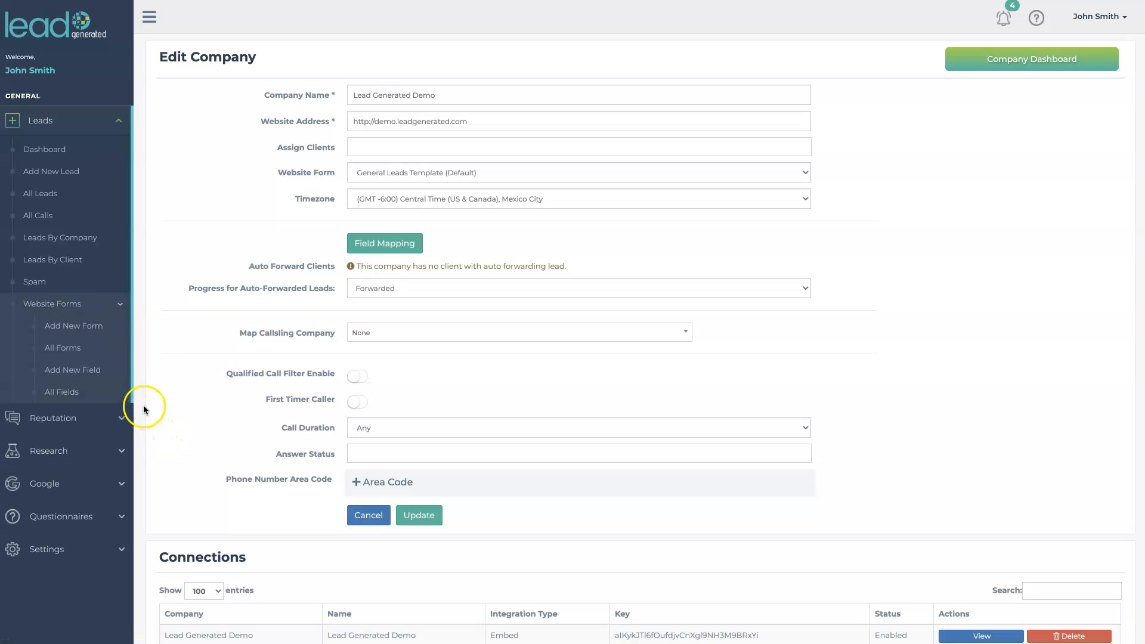
pyautogui.click(76, 349)
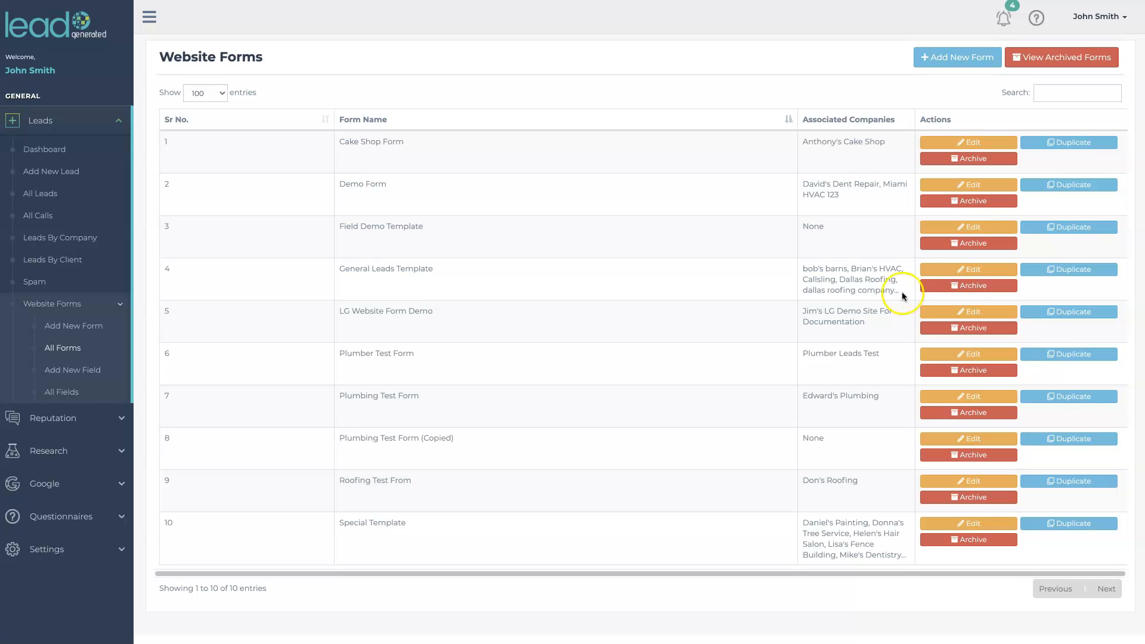
pyautogui.click(951, 272)
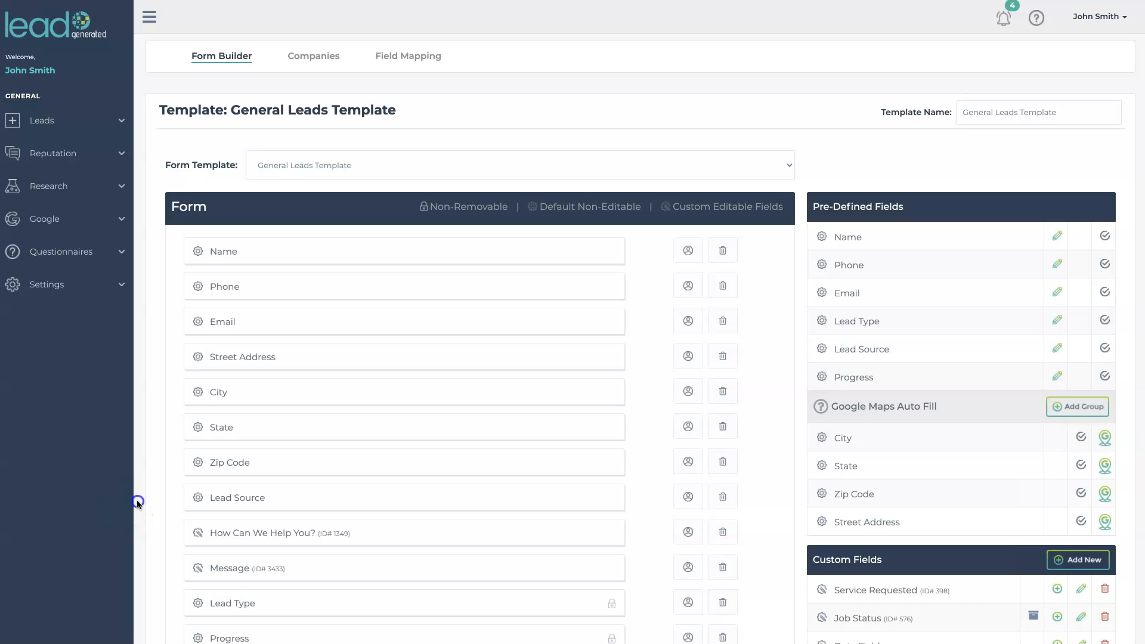
# - Remove the City field from the General Leads Template form and review the predefined and custom field lists
pyautogui.scroll(-1, 312, 448)
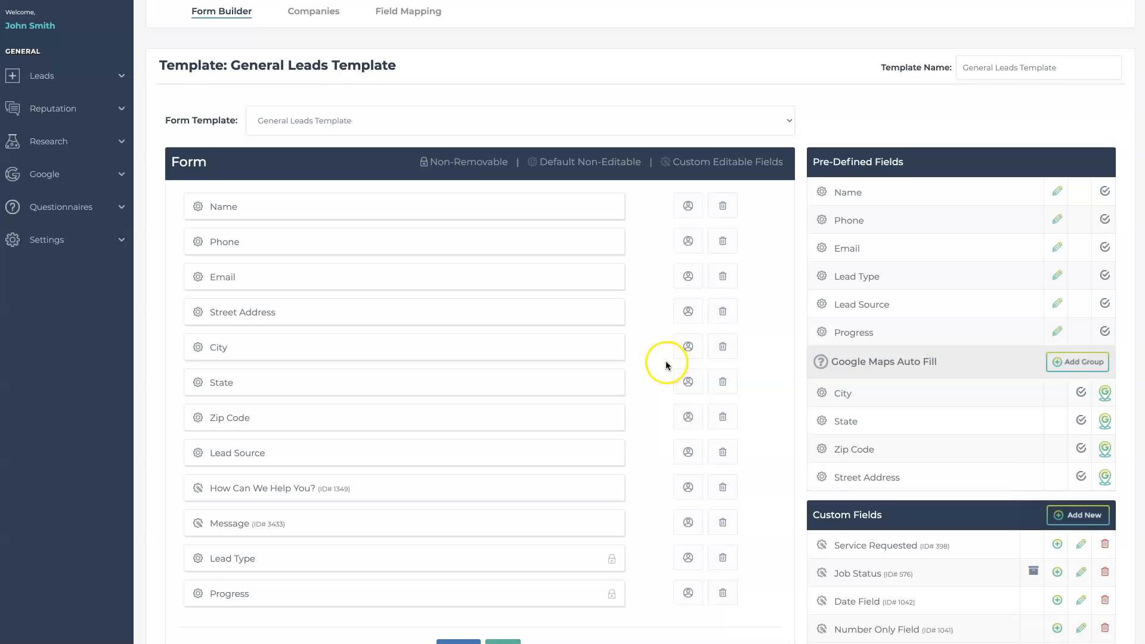
pyautogui.scroll(-1, 666, 364)
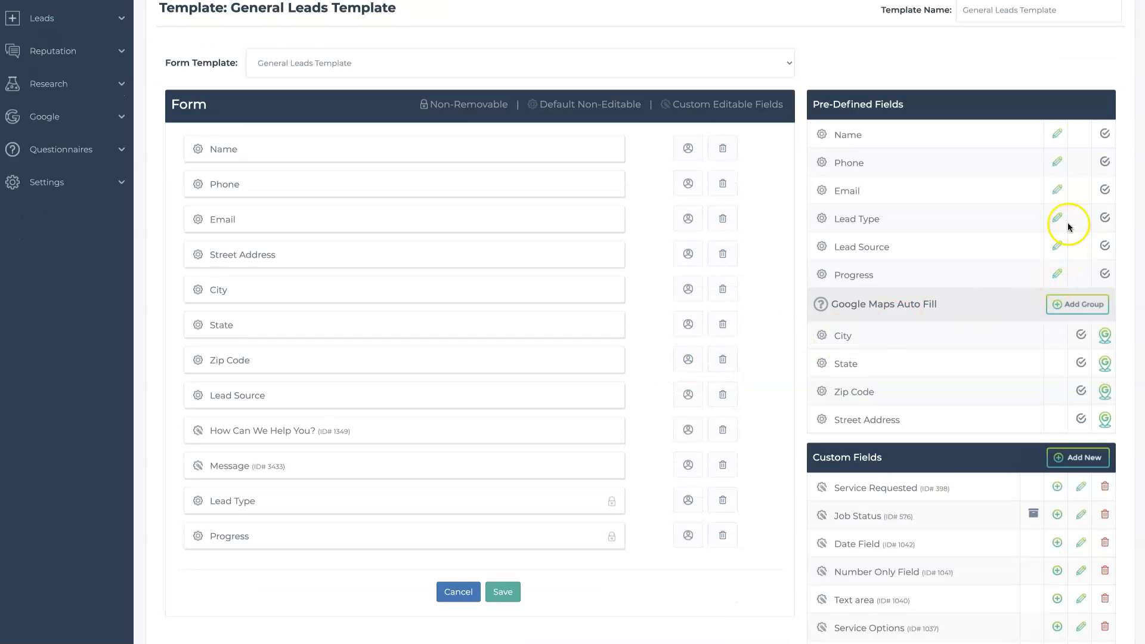
pyautogui.scroll(-2, 1053, 167)
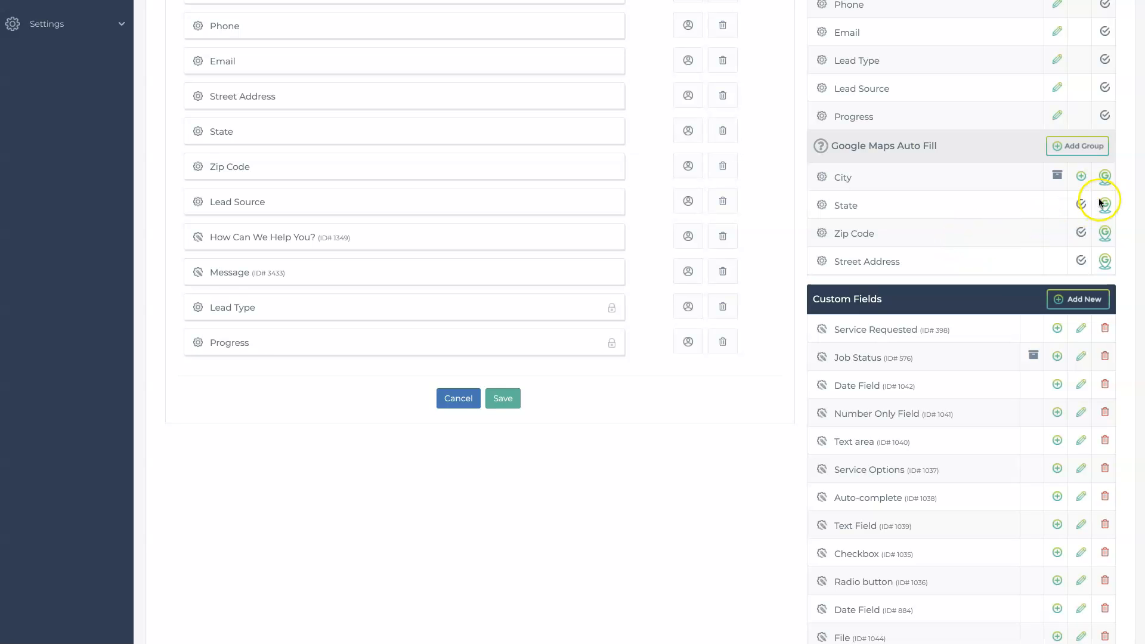
# - Add the City field back to the form from the Google Maps Auto Fill group, and remove it again
pyautogui.click(1082, 178)
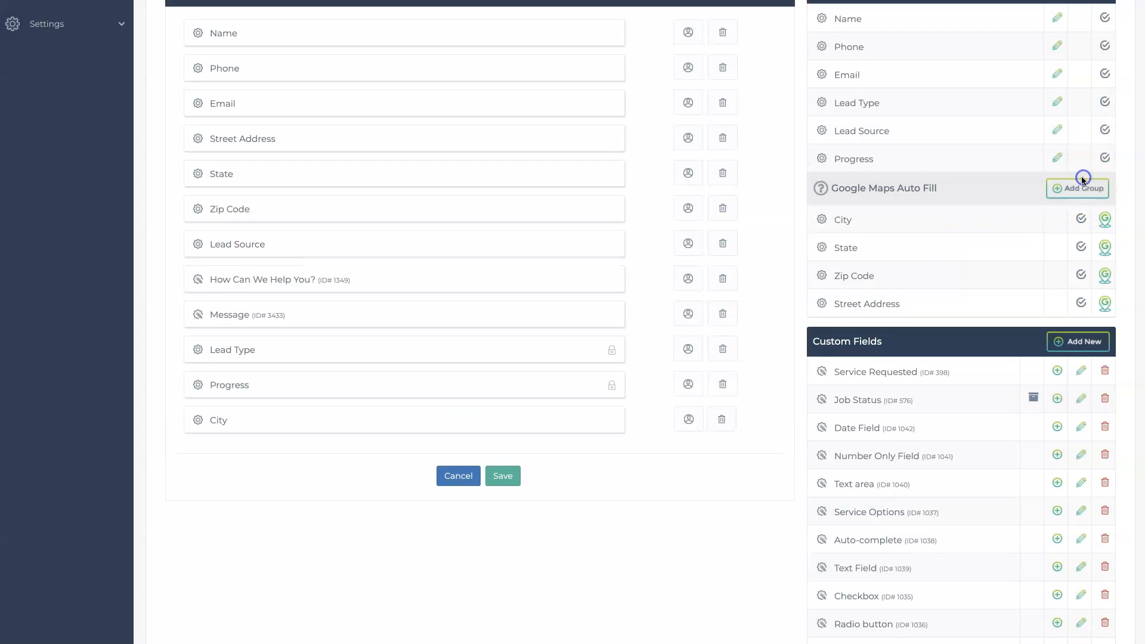
pyautogui.click(722, 420)
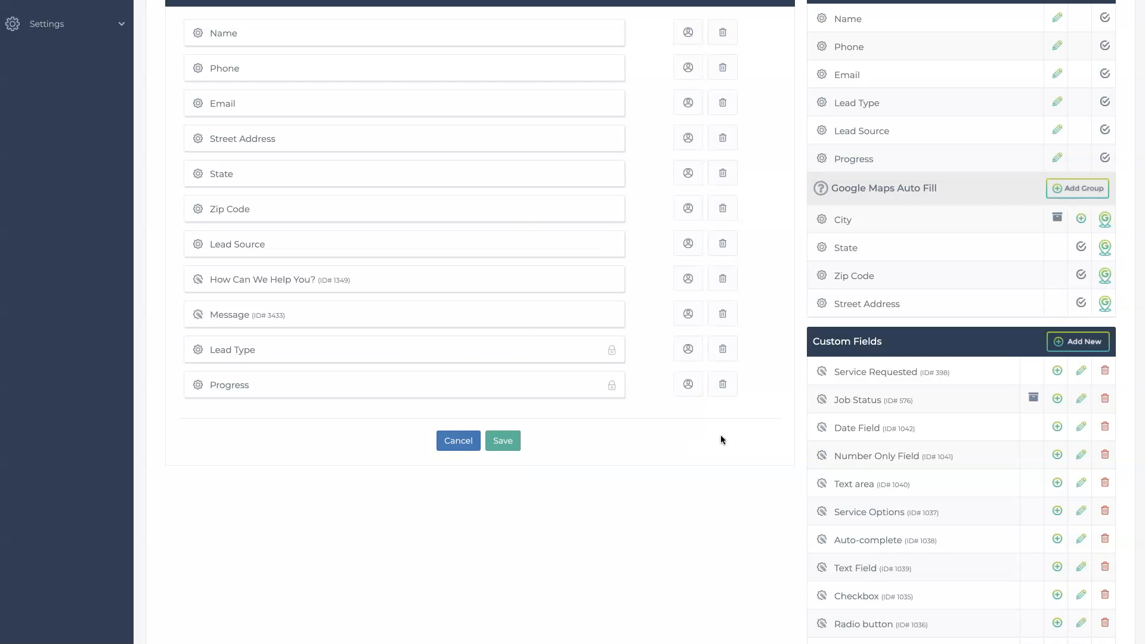
pyautogui.moveTo(333, 203)
pyautogui.mouseDown()
pyautogui.moveTo(334, 173)
pyautogui.moveTo(327, 210)
pyautogui.mouseUp()
pyautogui.scroll(1, 788, 403)
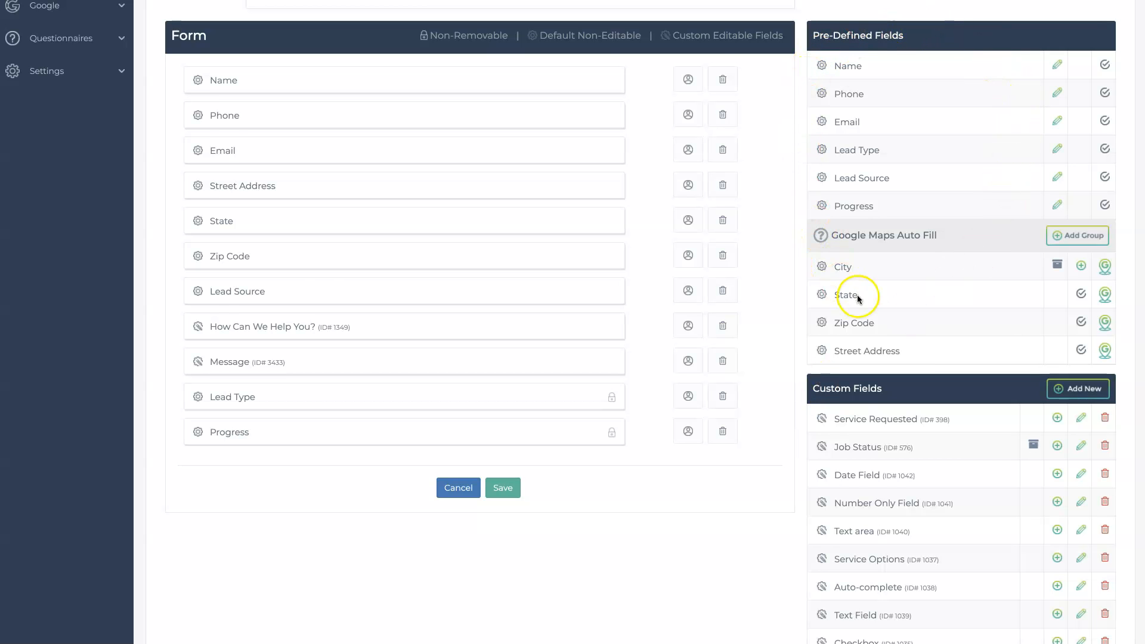
pyautogui.scroll(-2, 850, 292)
pyautogui.scroll(2, 884, 319)
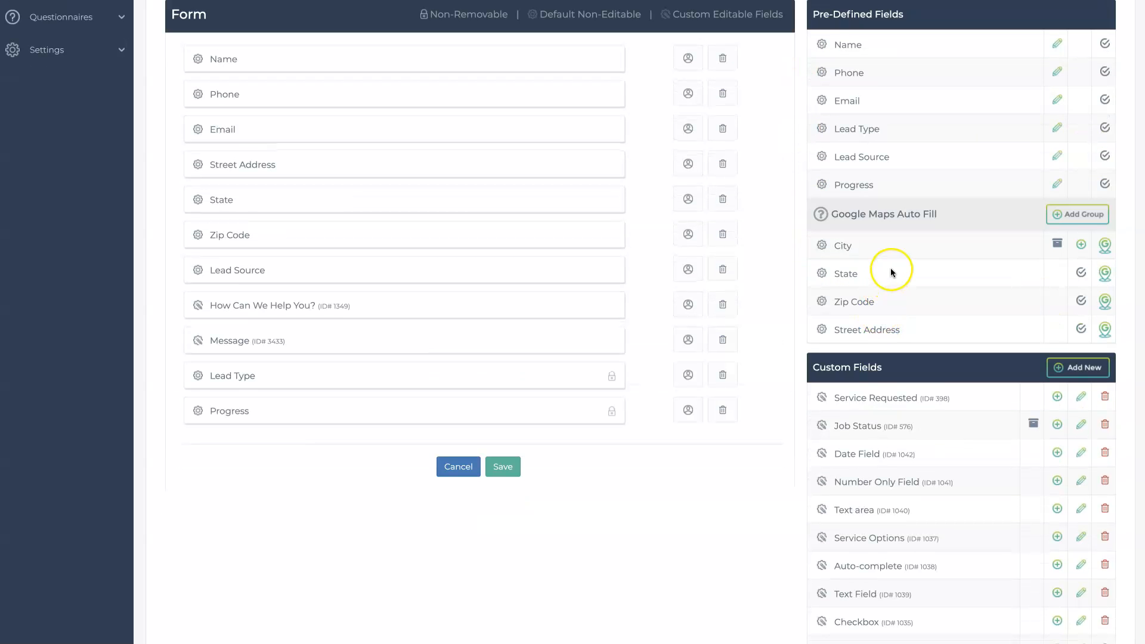
pyautogui.scroll(1, 894, 262)
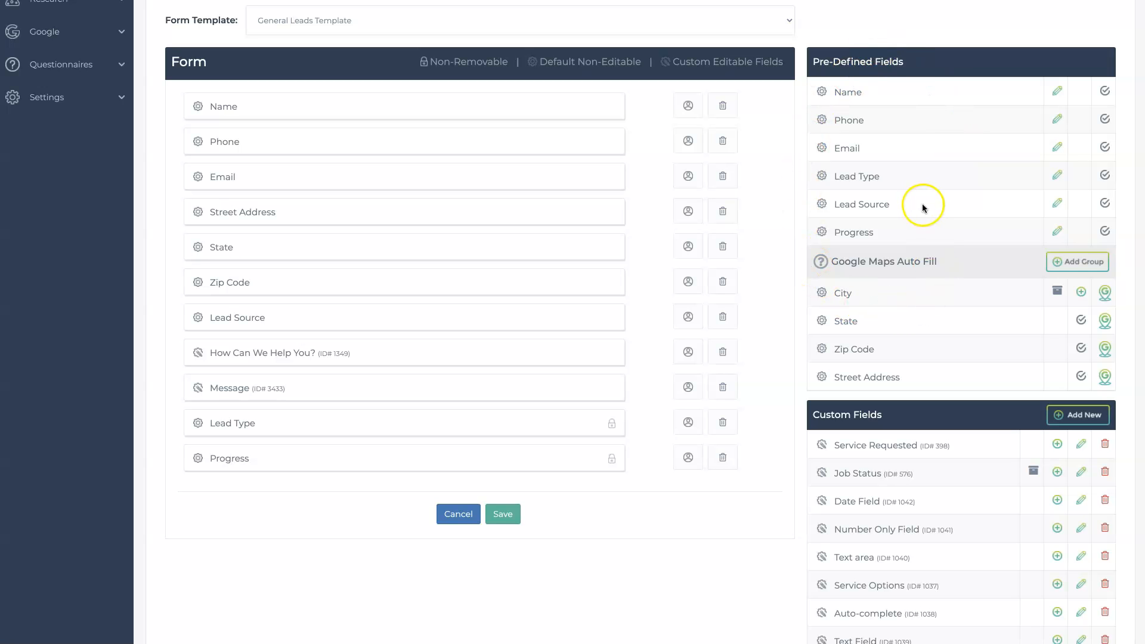
# - Create a radio button custom field labelled Service Needed with the options Roof Repair and Roof Installation
pyautogui.scroll(-3, 922, 205)
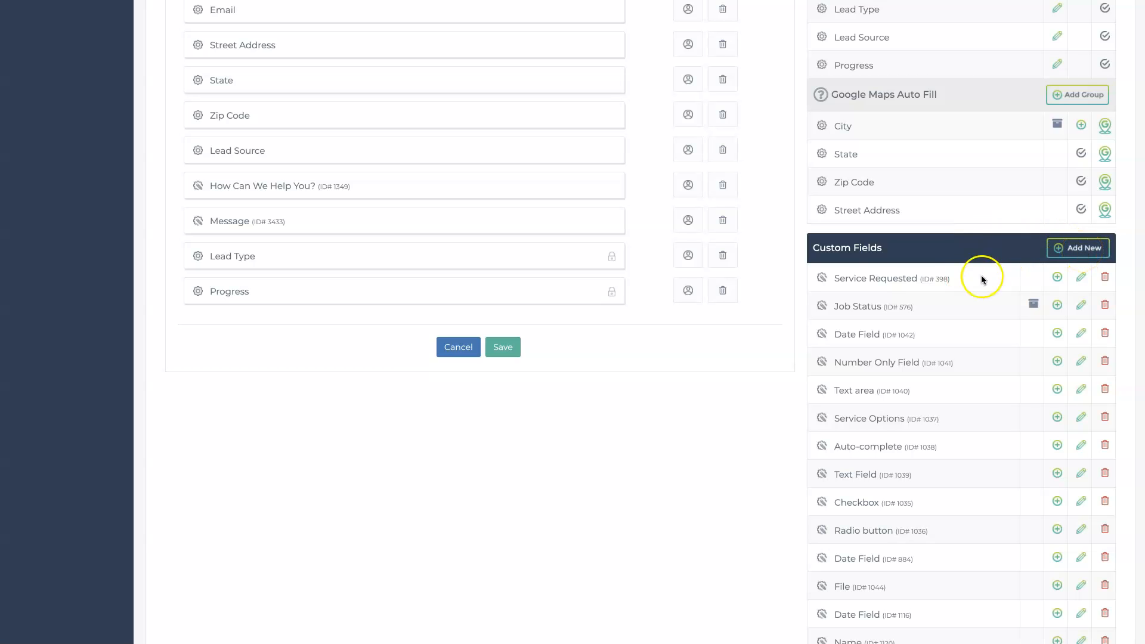
pyautogui.click(1081, 249)
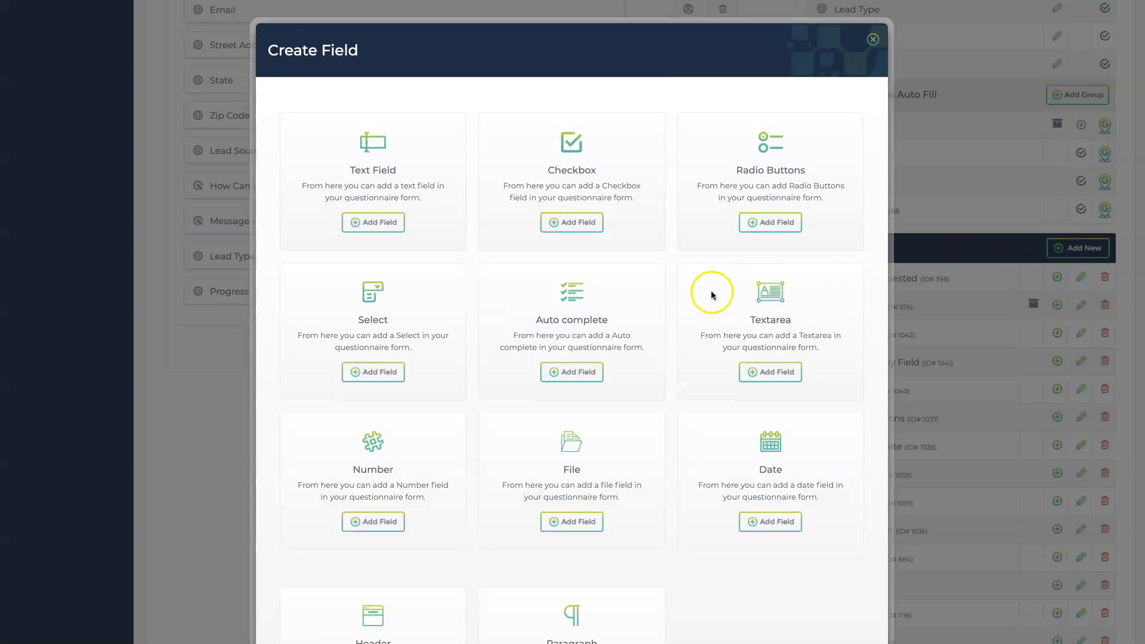
pyautogui.scroll(-1, 650, 300)
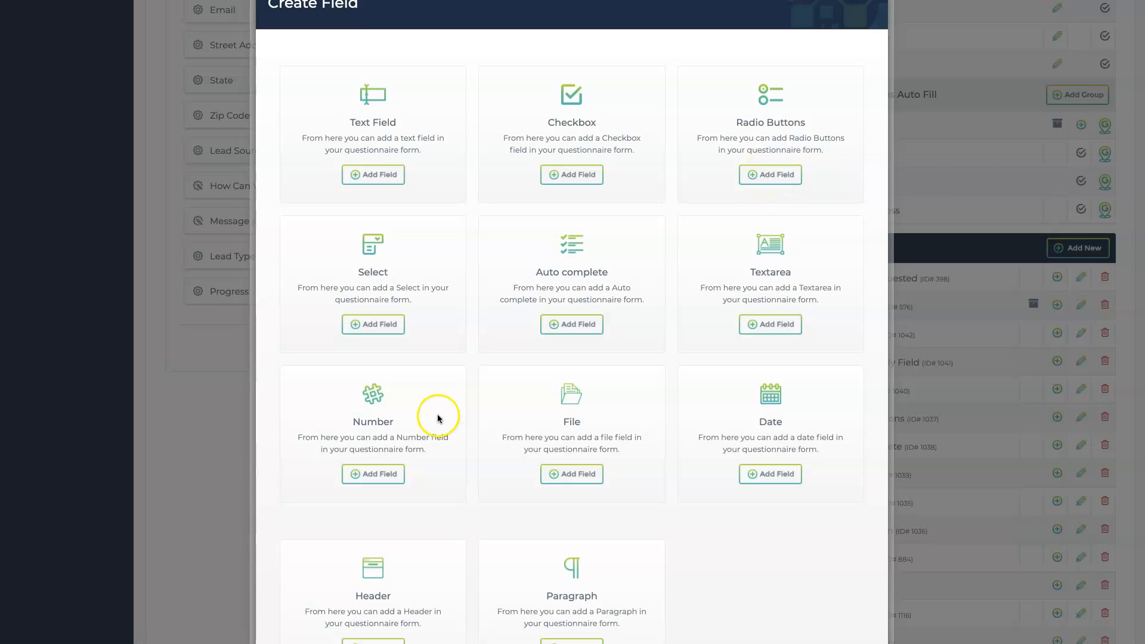
pyautogui.click(777, 177)
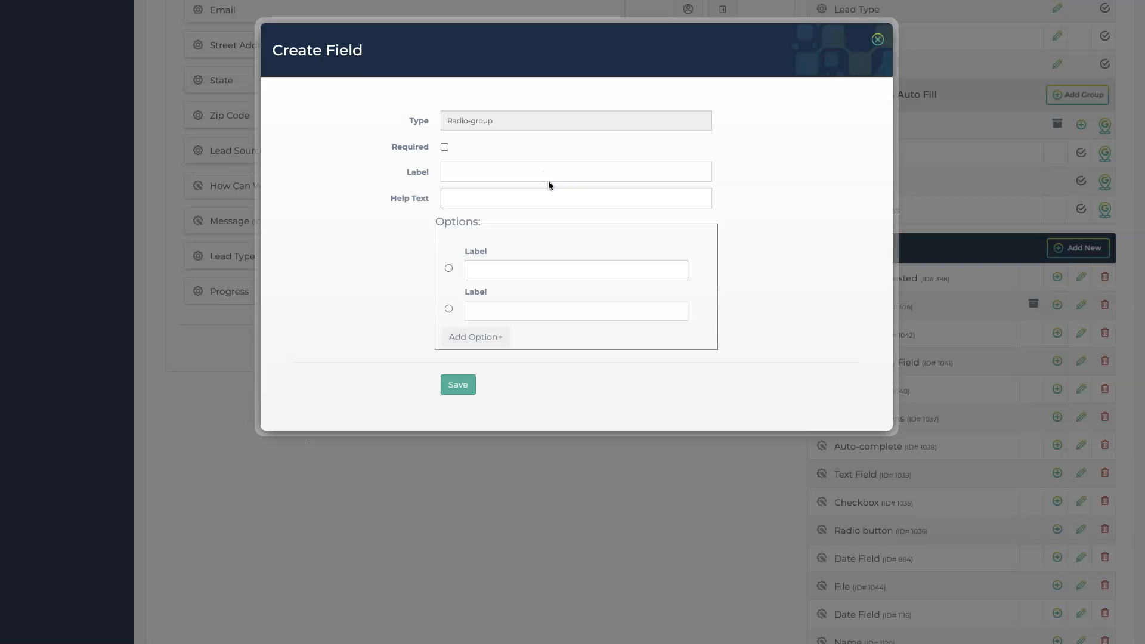
pyautogui.click(495, 174)
pyautogui.write('Service Needed')
pyautogui.click(525, 269)
pyautogui.write('Roof Repair')
pyautogui.press('Tab')
pyautogui.write('Roof Installation')
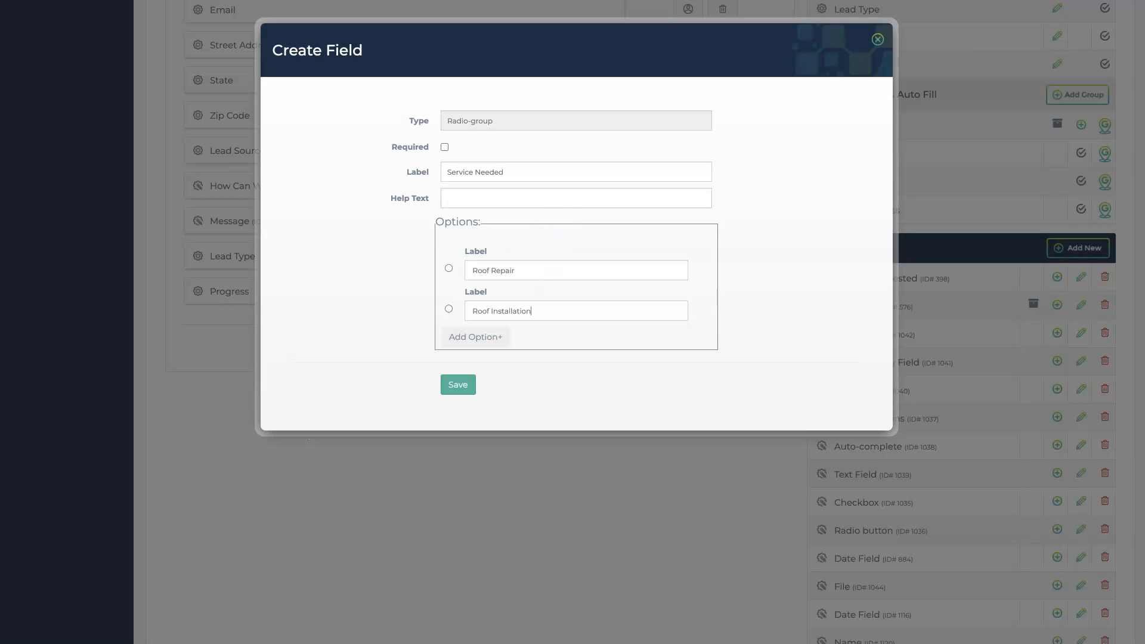
pyautogui.click(456, 386)
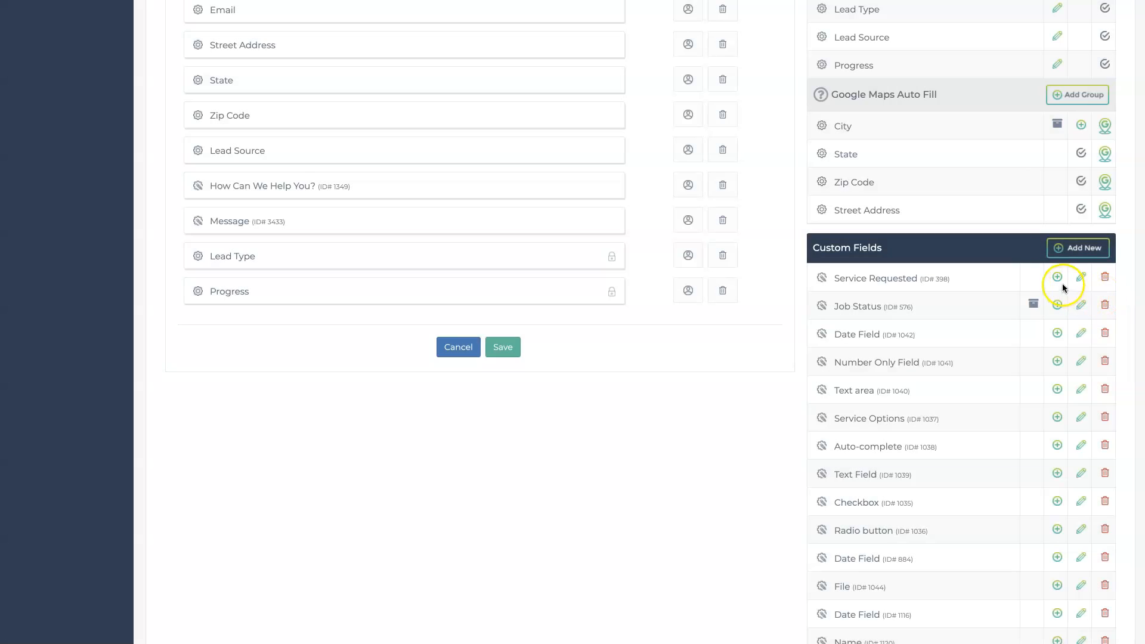
# - Add the Service Requested custom field to the form and try to remove the locked Lead Type field
pyautogui.click(1057, 277)
pyautogui.scroll(-2, 636, 214)
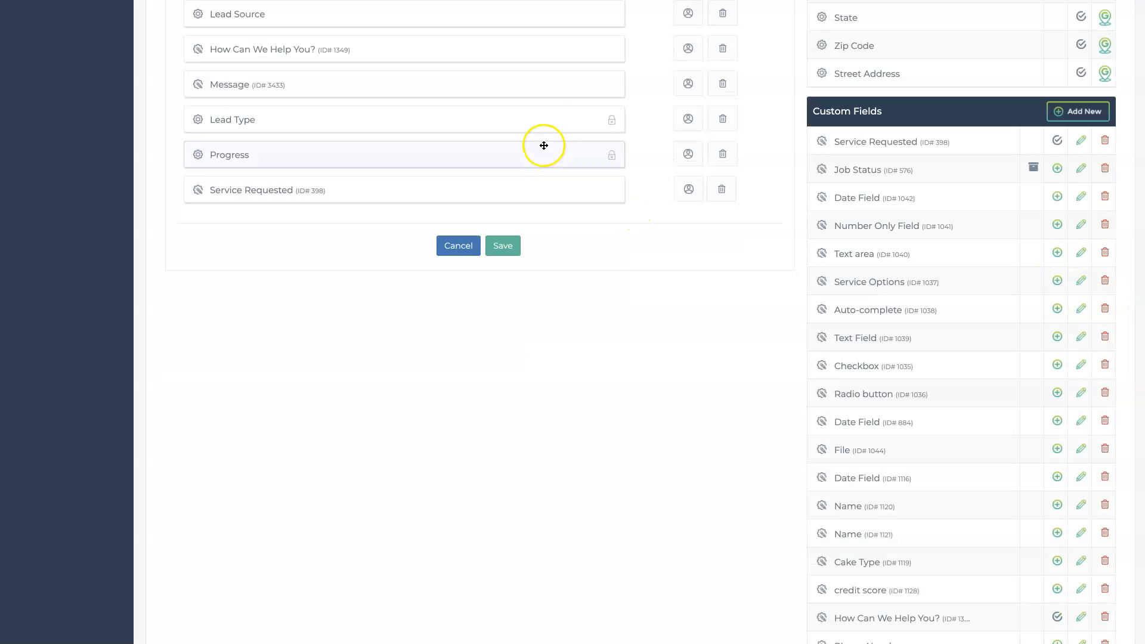
pyautogui.click(723, 119)
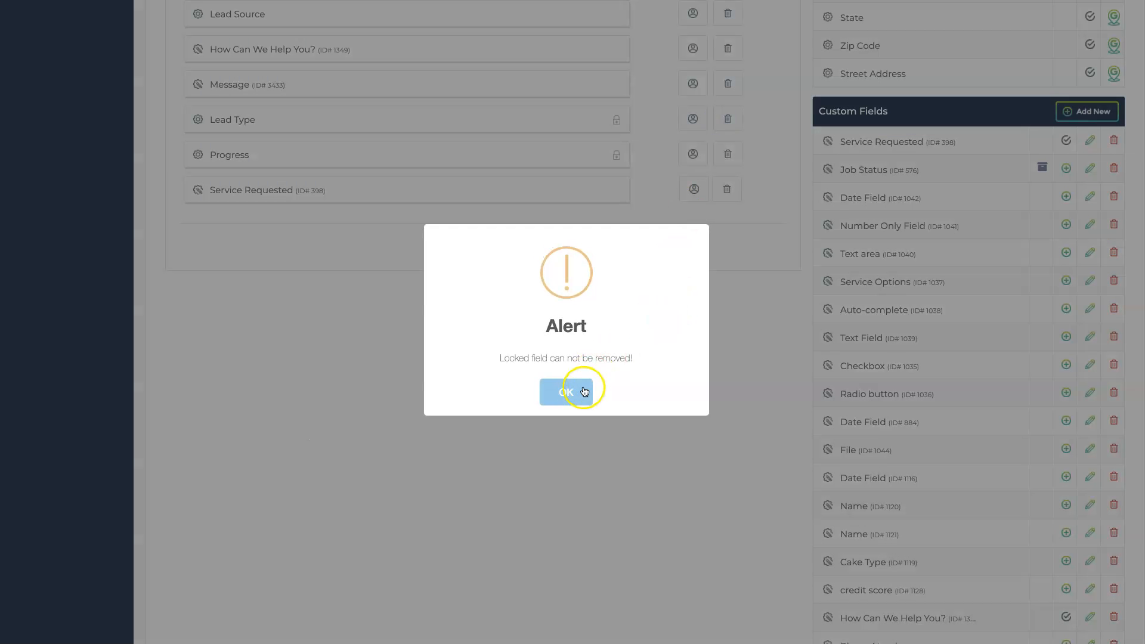
pyautogui.click(575, 389)
pyautogui.scroll(8, 680, 352)
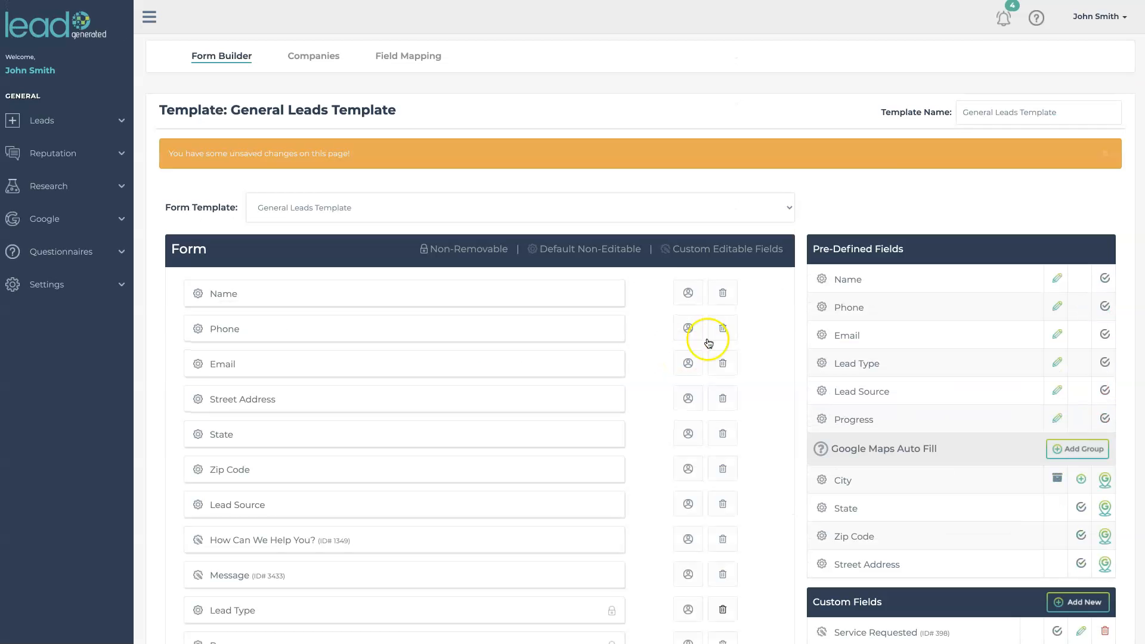
# - Open the Getting Started help, and return to the General Leads Template form to review its fields
pyautogui.click(1036, 21)
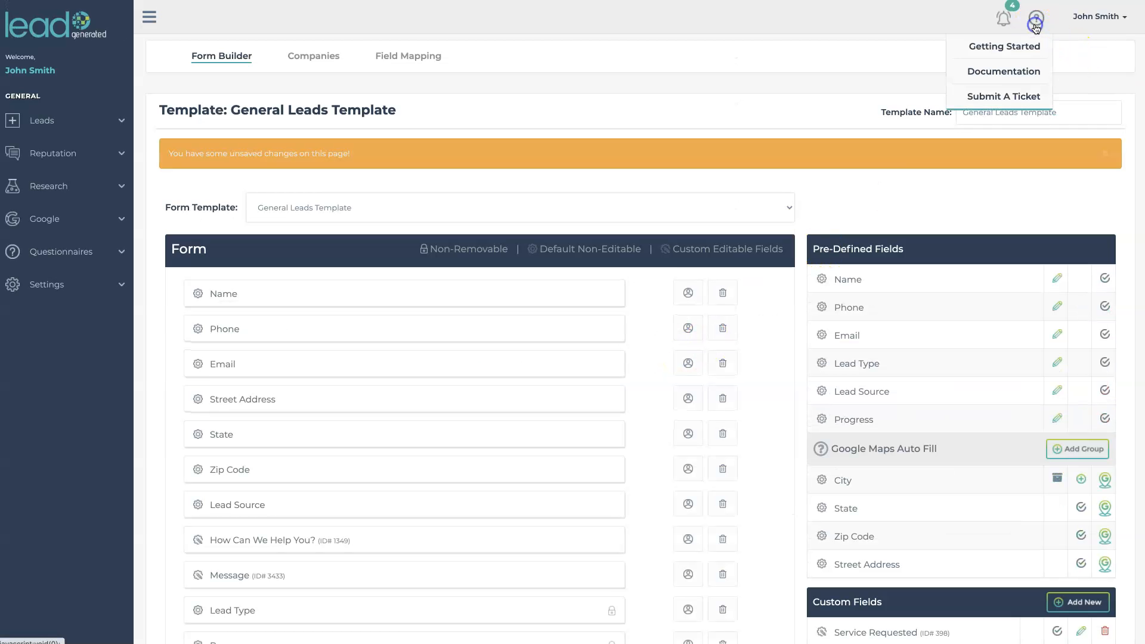
pyautogui.click(1006, 49)
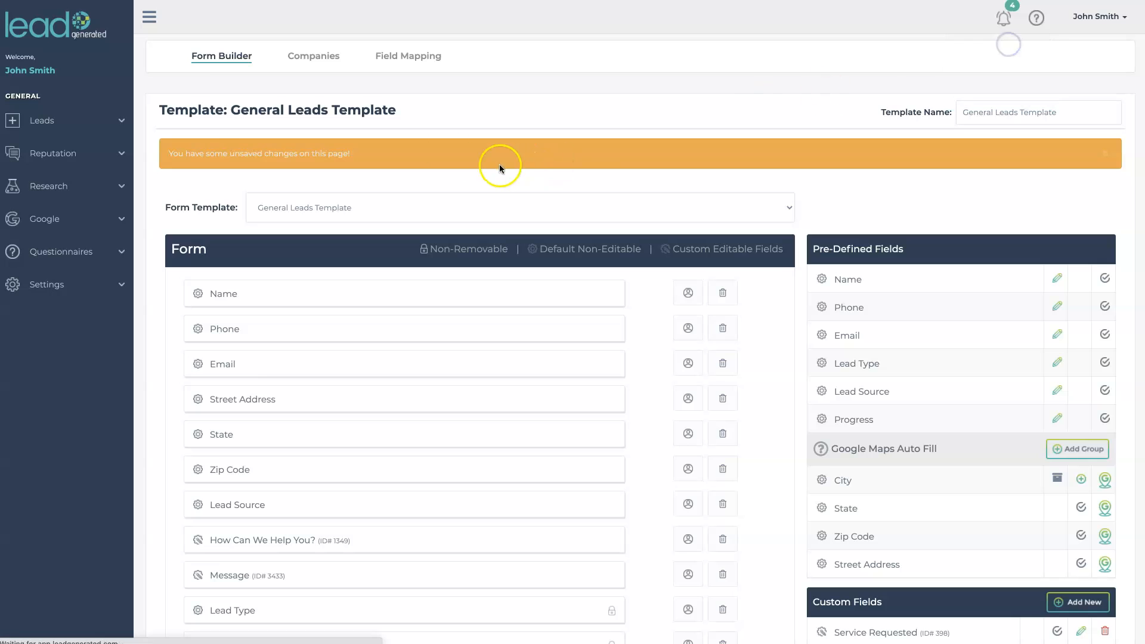
pyautogui.click(263, 114)
pyautogui.scroll(-2, 366, 382)
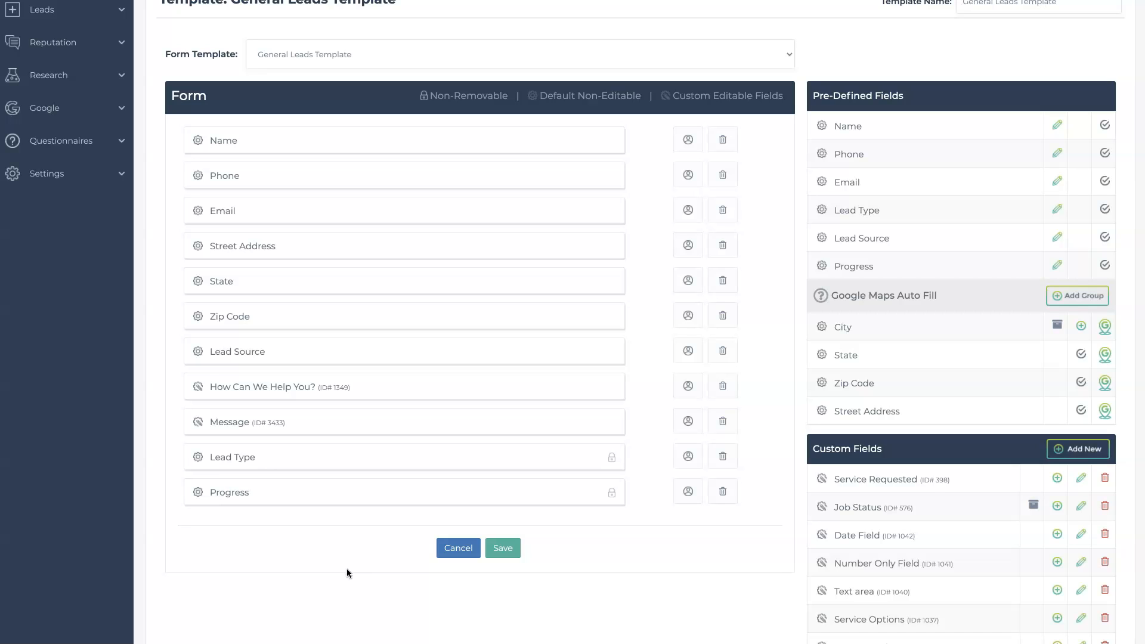
pyautogui.scroll(1, 359, 437)
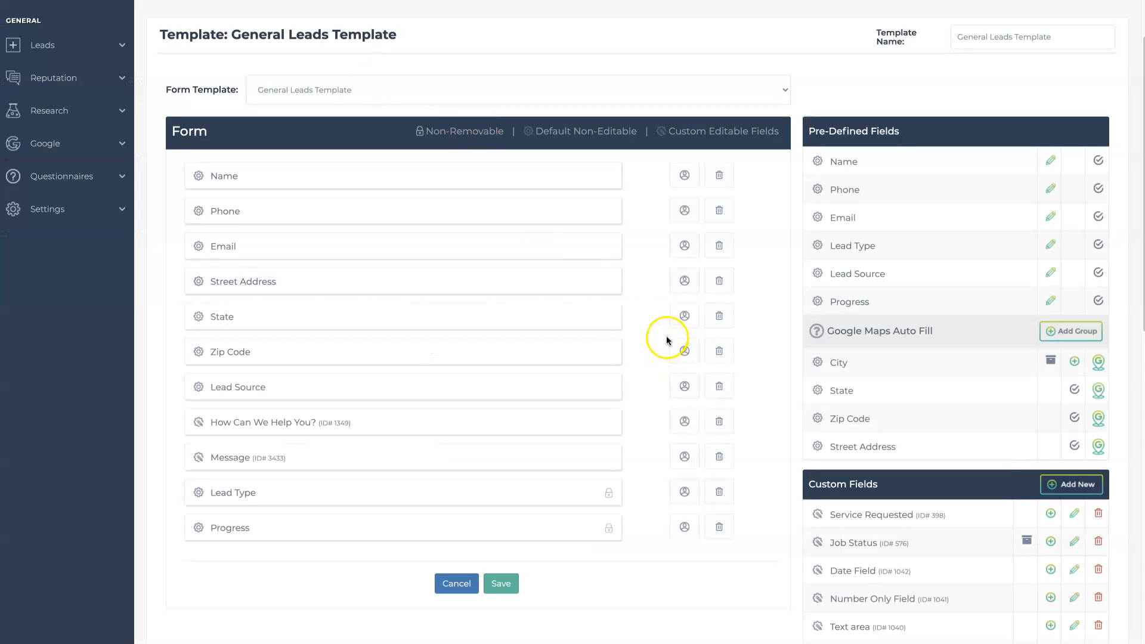
# - Try the Included in Embedded Form setting of the Street Address field on and off
pyautogui.click(685, 282)
pyautogui.click(587, 135)
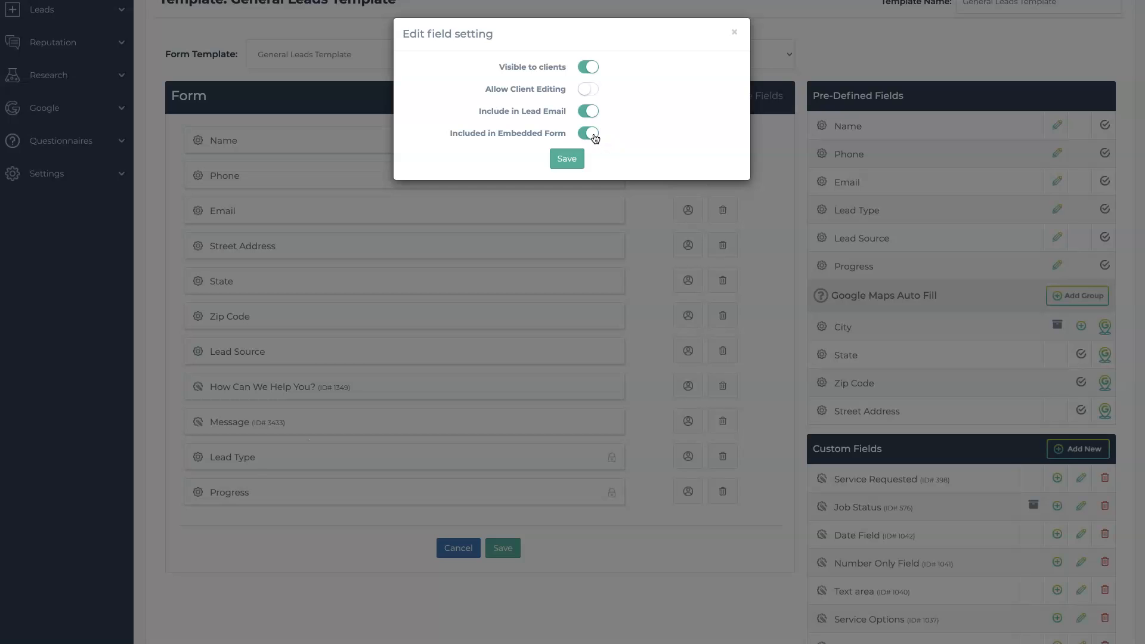
pyautogui.click(594, 135)
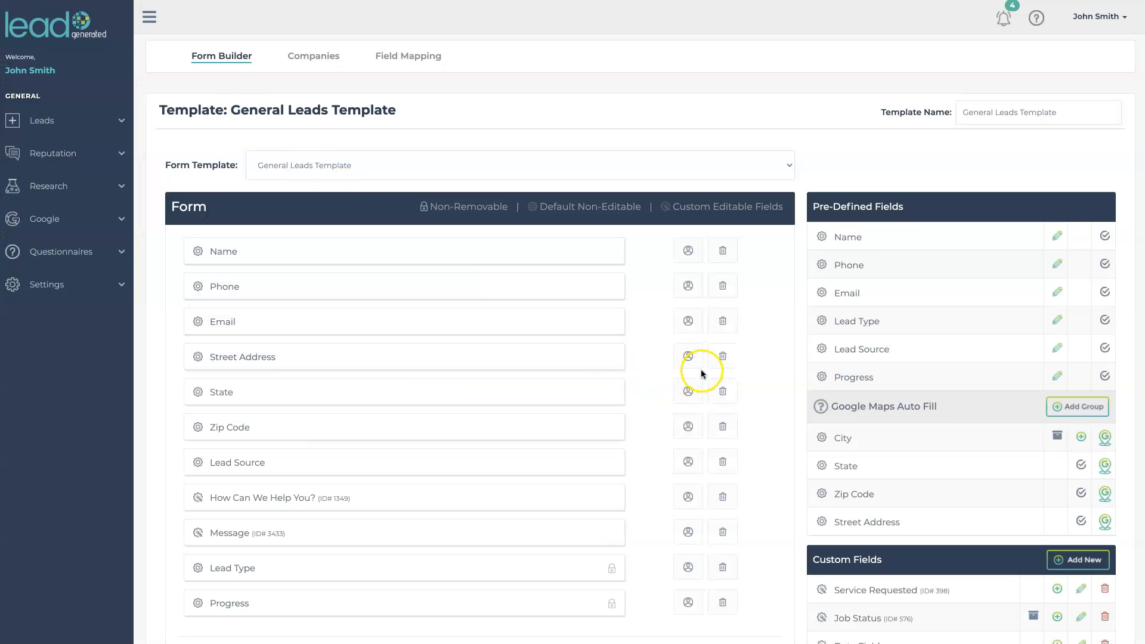
# - Include the Street Address field in the embedded form and save the General Leads Template
pyautogui.click(690, 358)
pyautogui.click(586, 135)
pyautogui.click(576, 156)
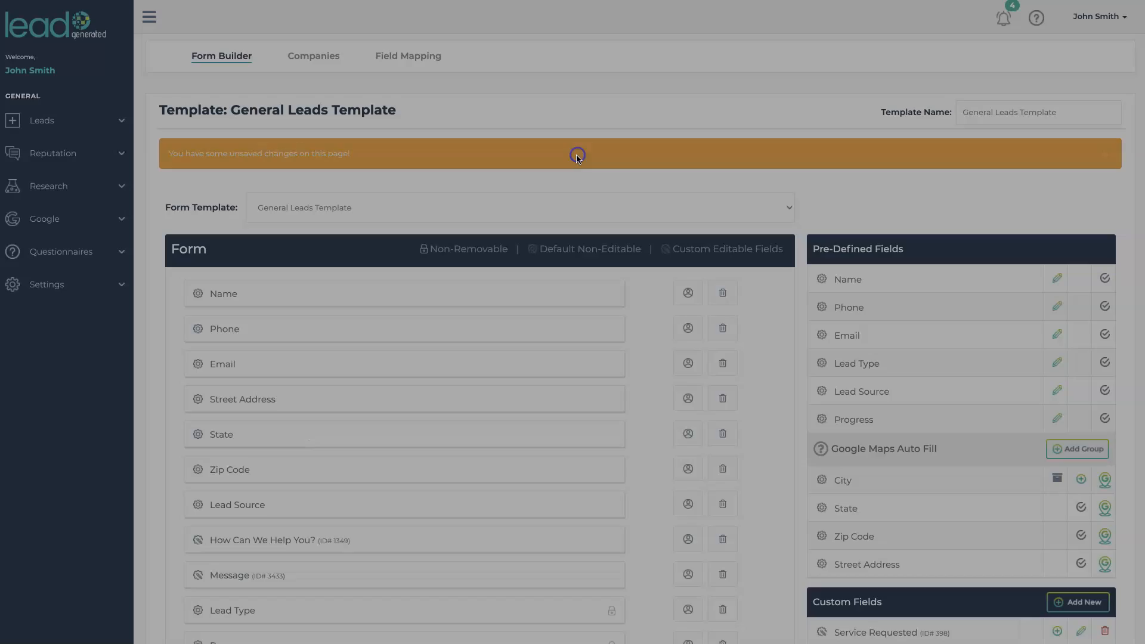
pyautogui.scroll(-6, 565, 291)
pyautogui.click(503, 320)
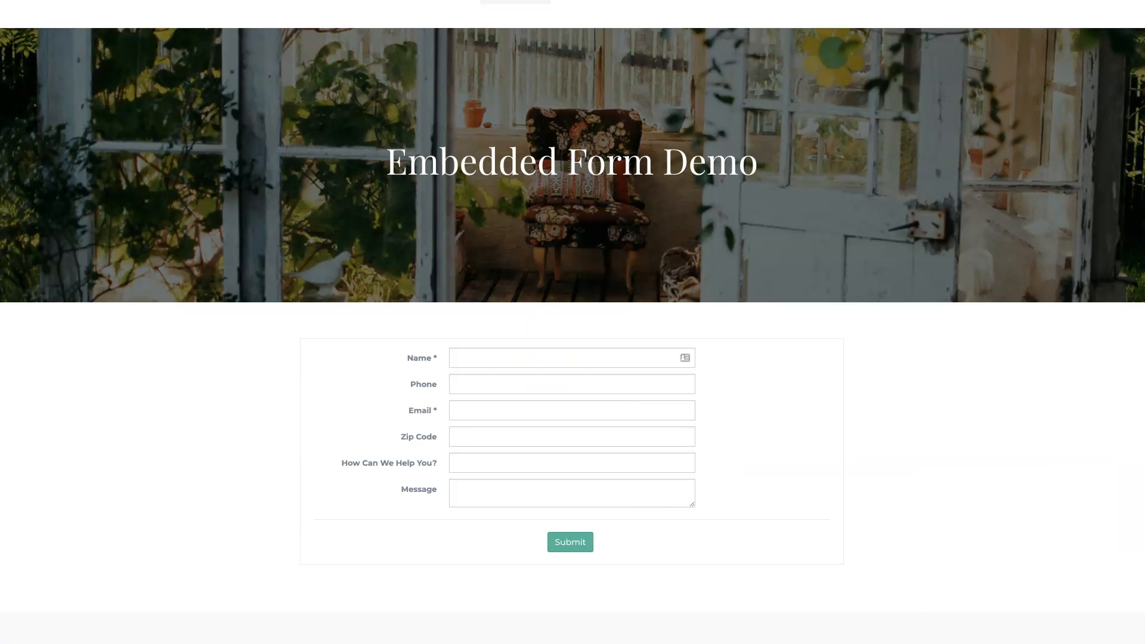
# - Reload the Embedded Form Demo page to check its fields, and save the General Leads Template again in the form builder
pyautogui.press('super+r')
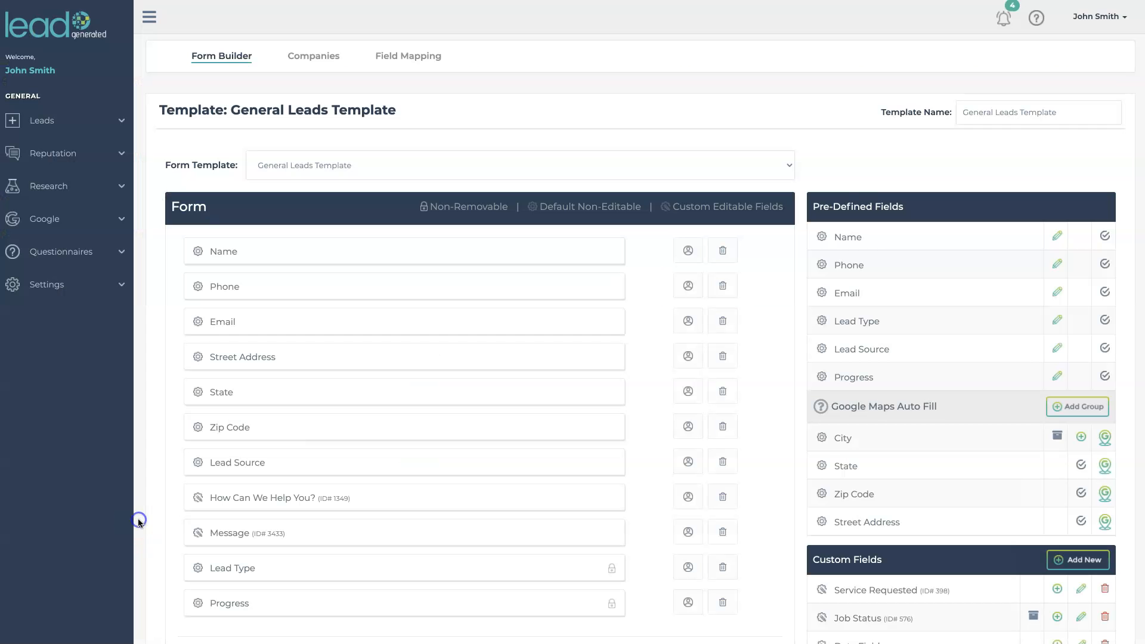
pyautogui.scroll(-1, 138, 523)
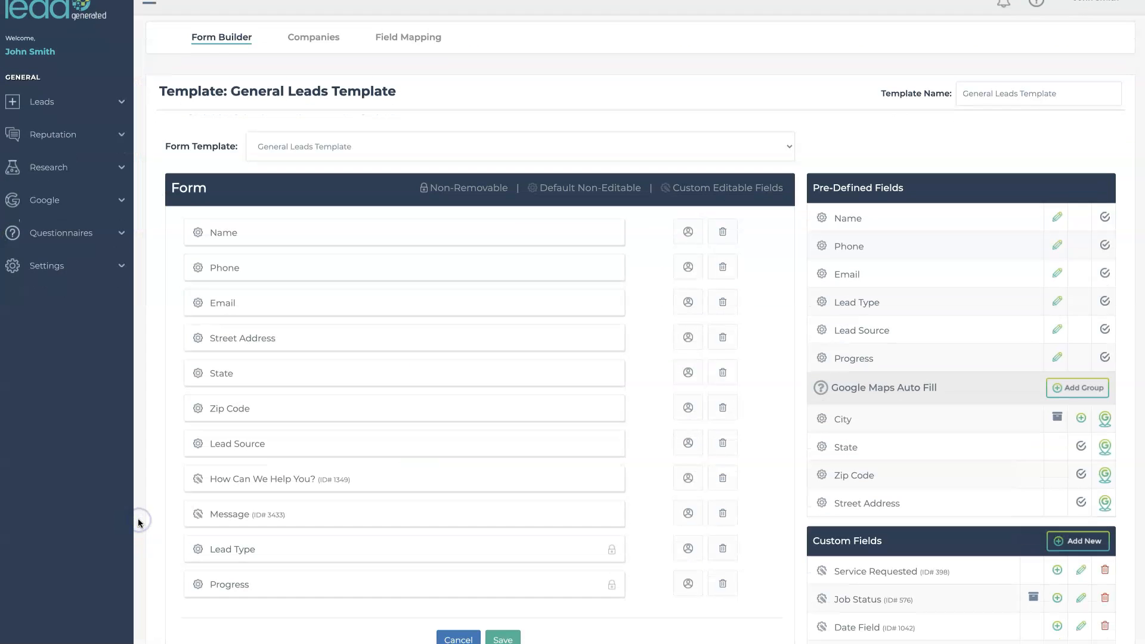
pyautogui.scroll(-1, 138, 523)
pyautogui.click(504, 609)
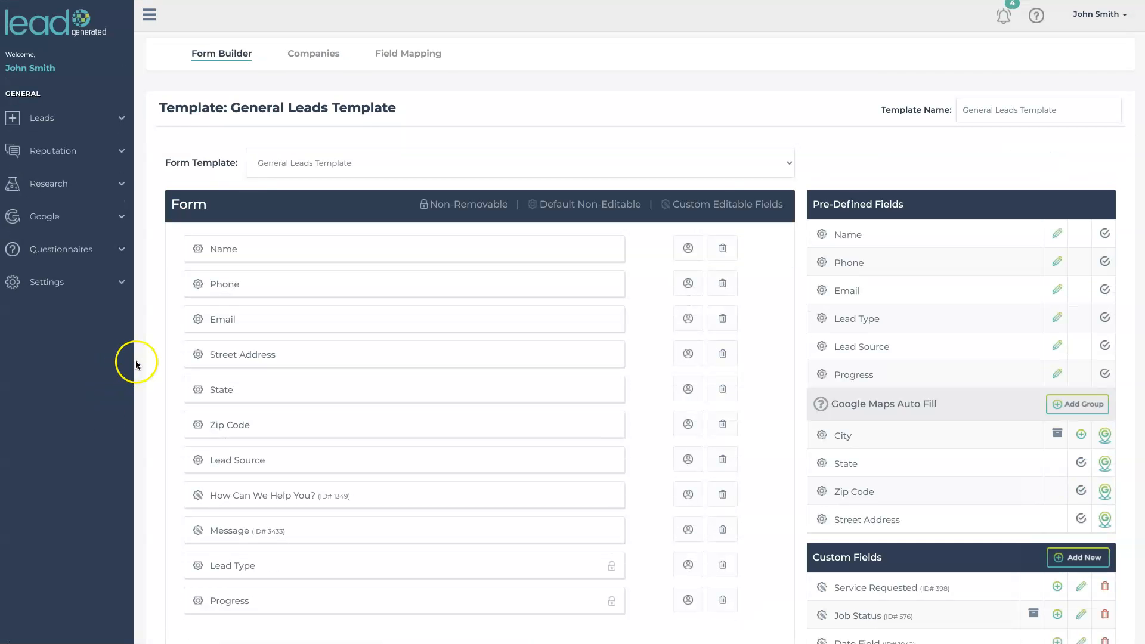
# - Open the Embed integration for adding lead forms to a website
pyautogui.click(122, 287)
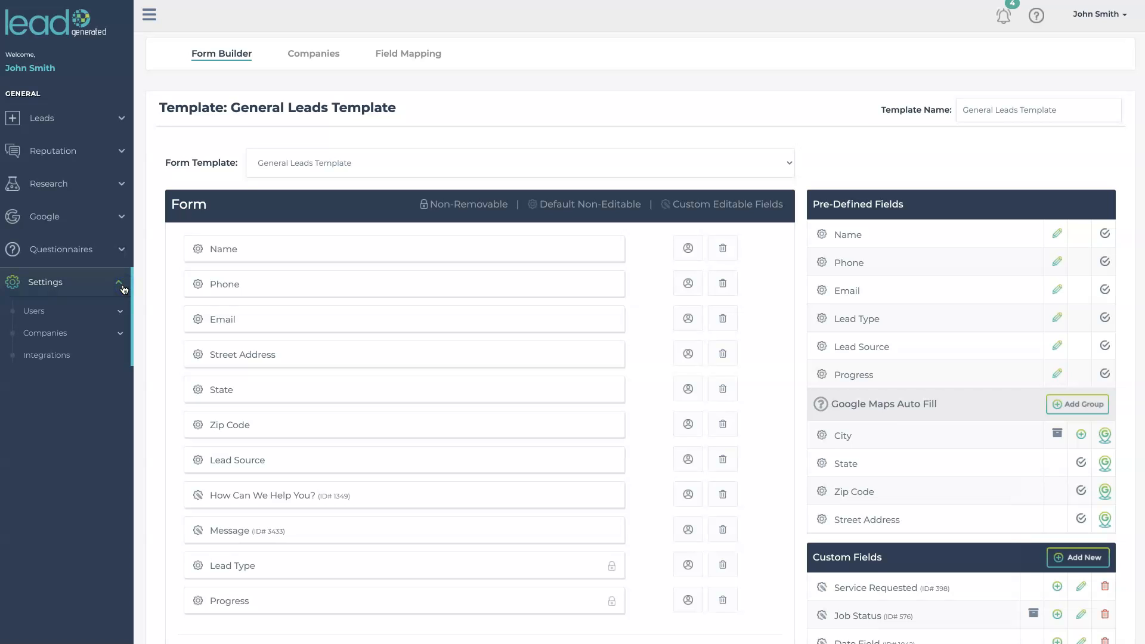
pyautogui.click(66, 354)
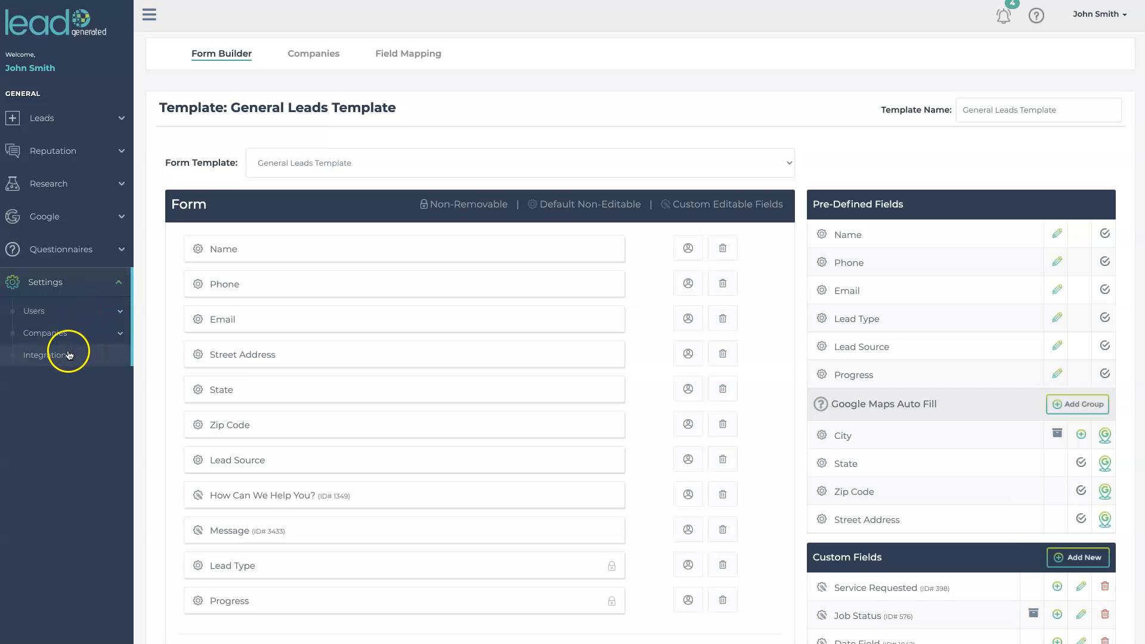
pyautogui.click(131, 584)
pyautogui.scroll(-3, 184, 562)
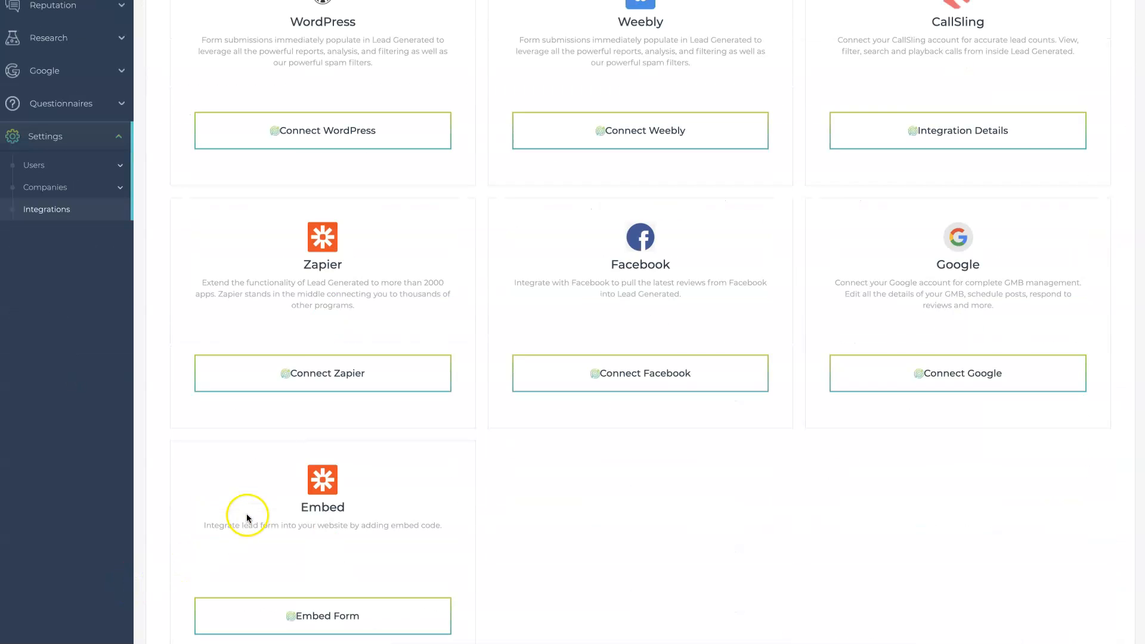
pyautogui.click(342, 593)
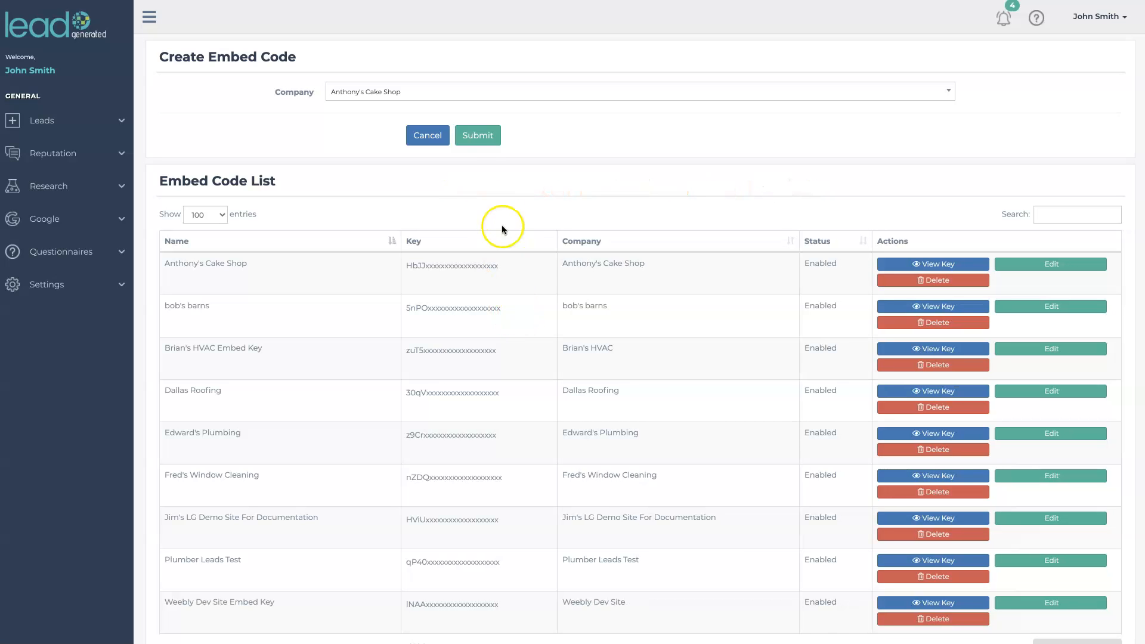
pyautogui.click(491, 137)
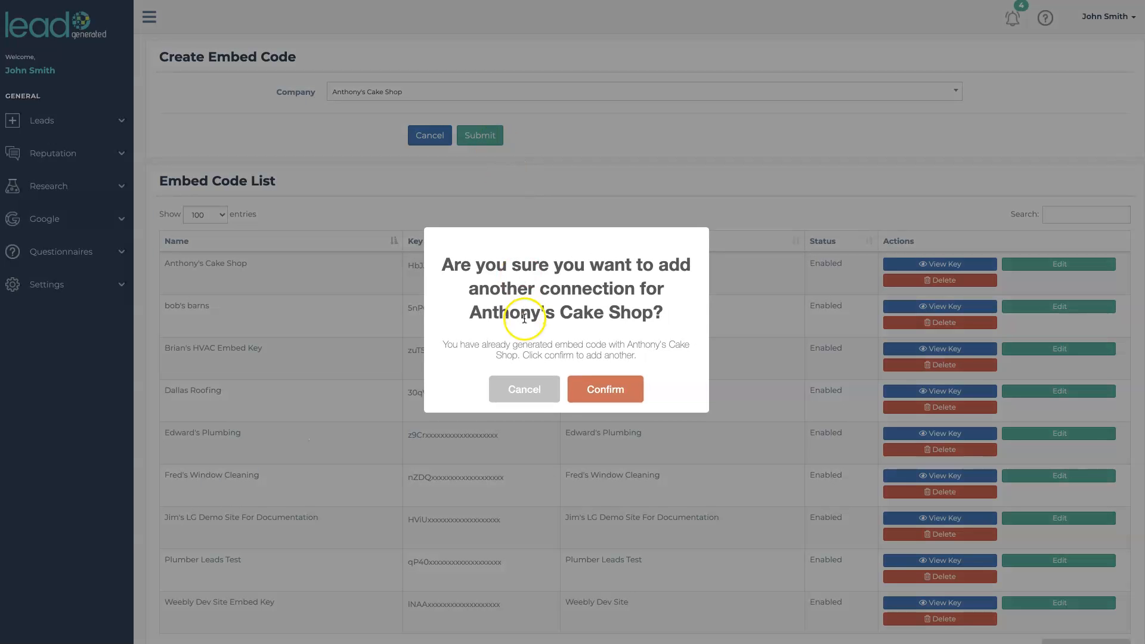
pyautogui.click(520, 389)
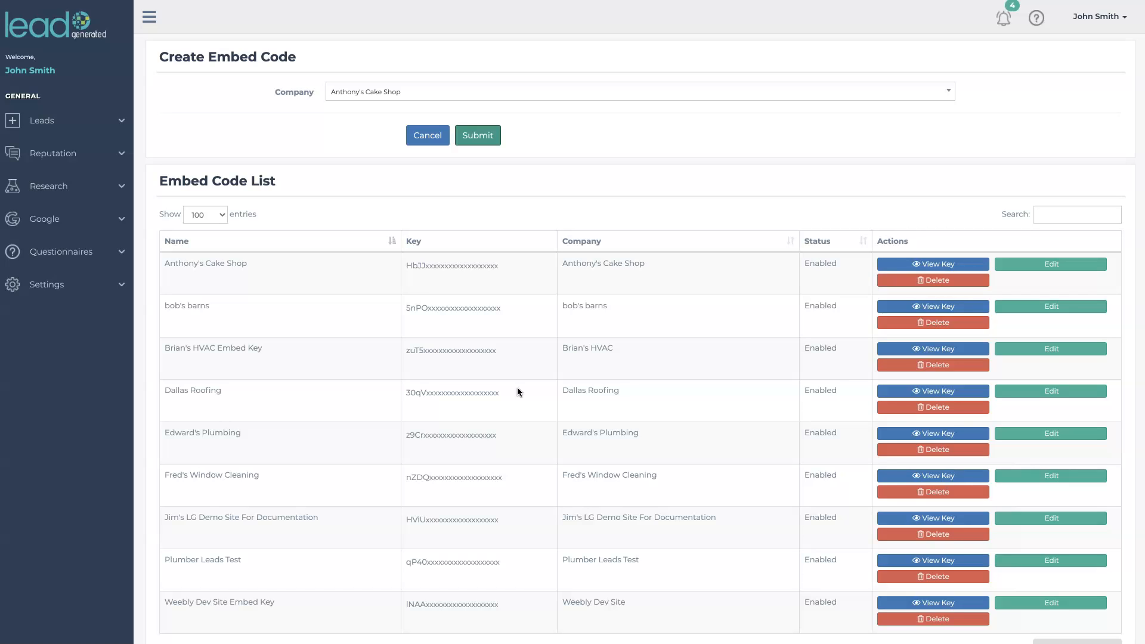
pyautogui.click(493, 254)
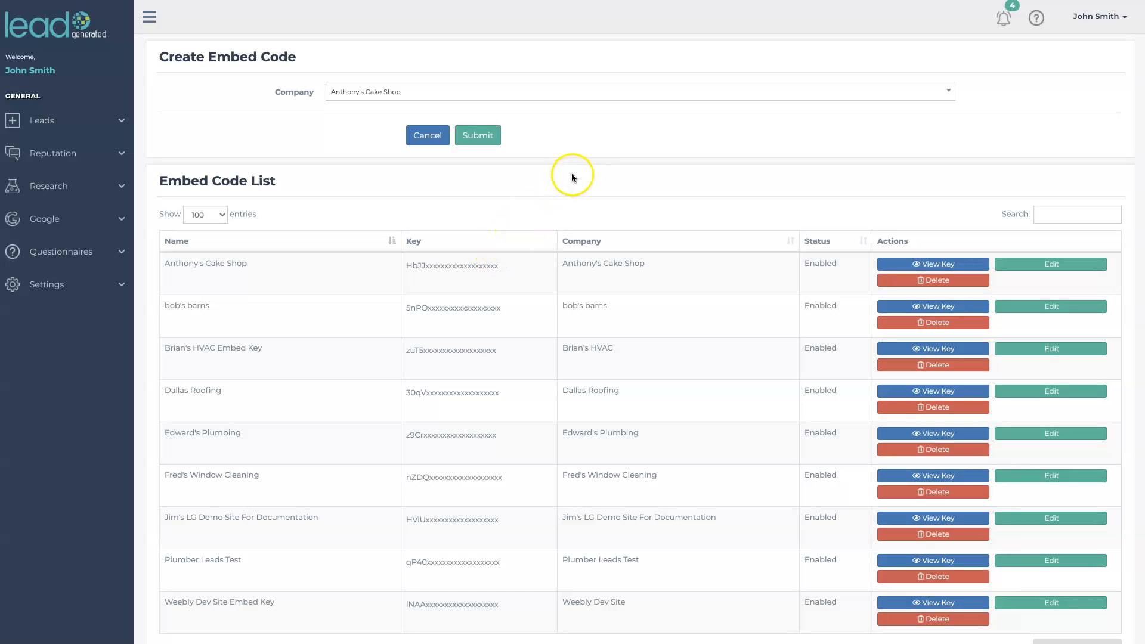
# - Create an embed code for the company Lead Generated Demo
pyautogui.click(593, 99)
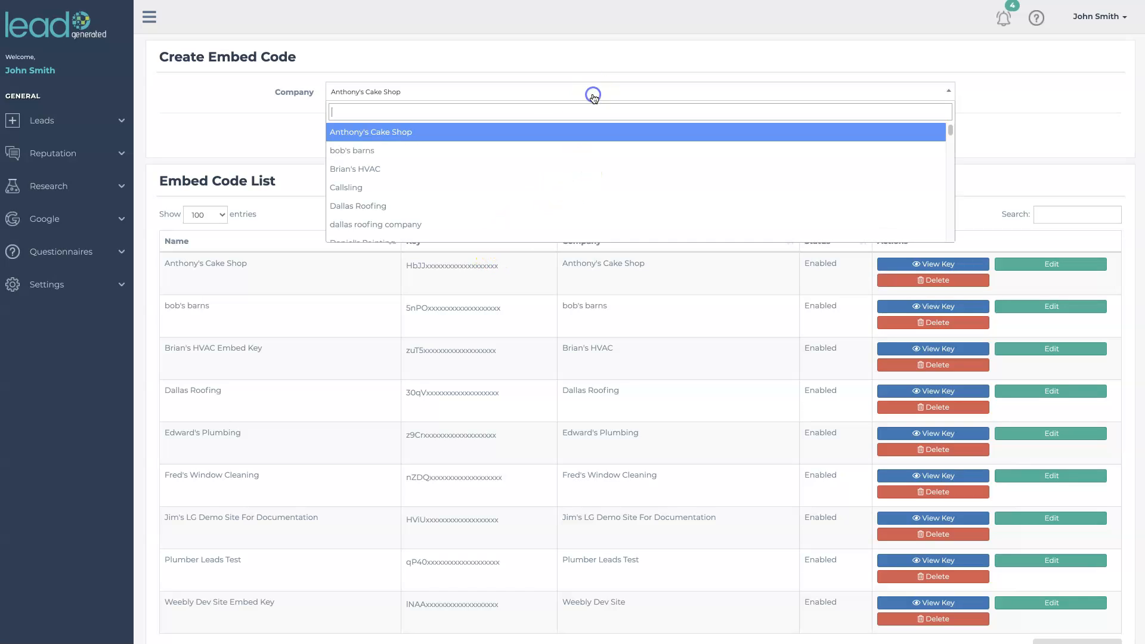
pyautogui.write('lead')
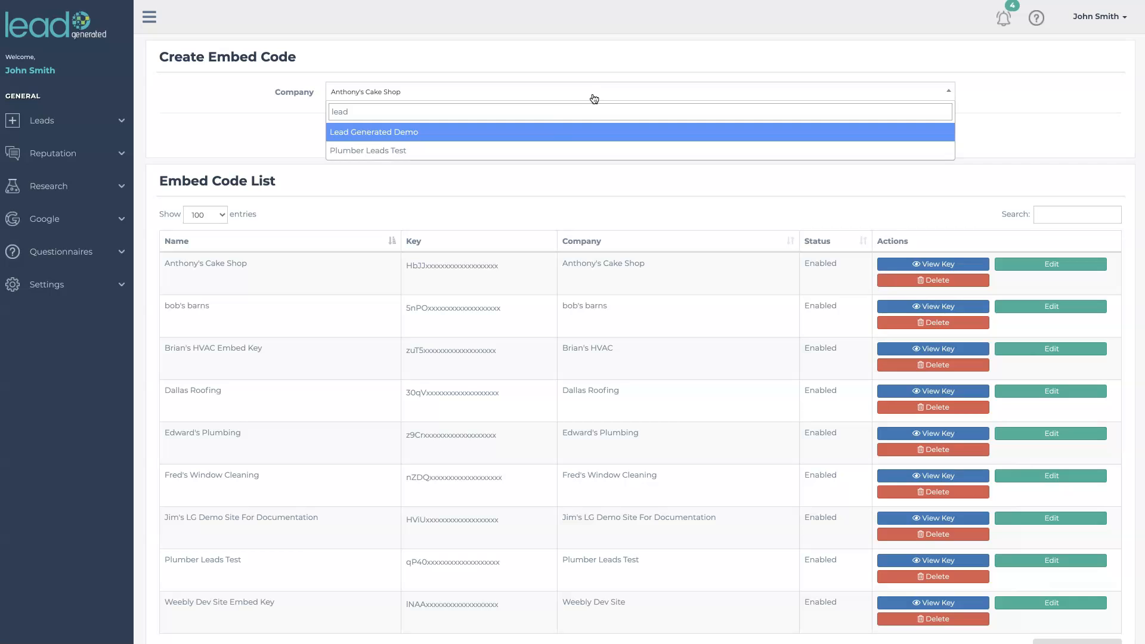
pyautogui.click(583, 130)
pyautogui.click(478, 136)
pyautogui.click(601, 72)
pyautogui.write('https://demo.leadgenerated.com/thank-you')
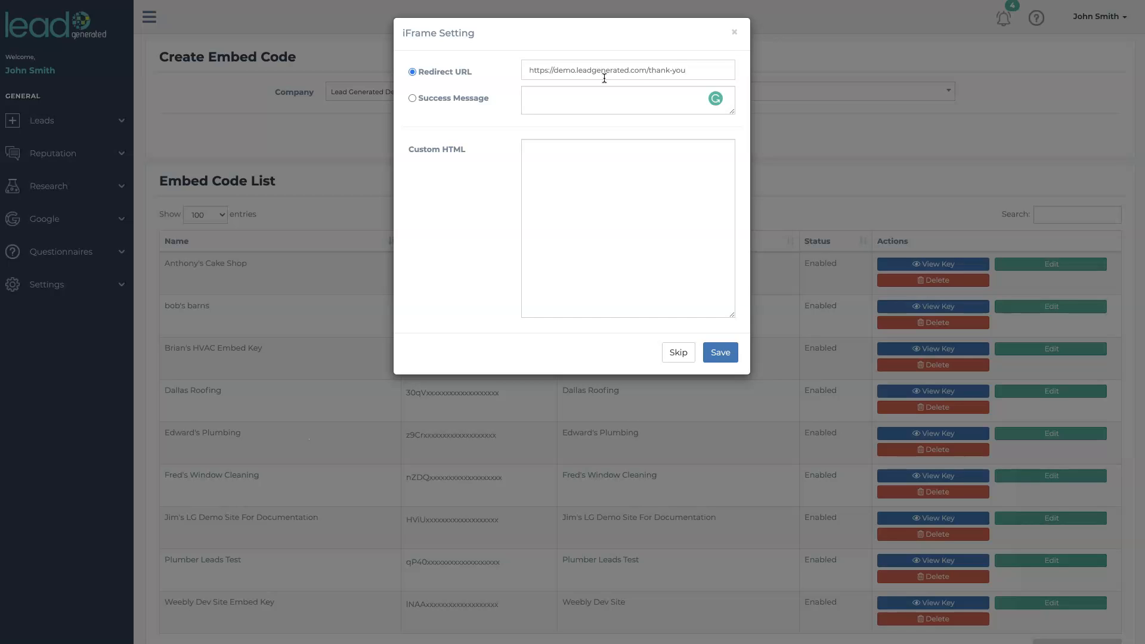
pyautogui.click(412, 99)
pyautogui.click(573, 96)
pyautogui.write('We received your request. We will be in touch shortly.')
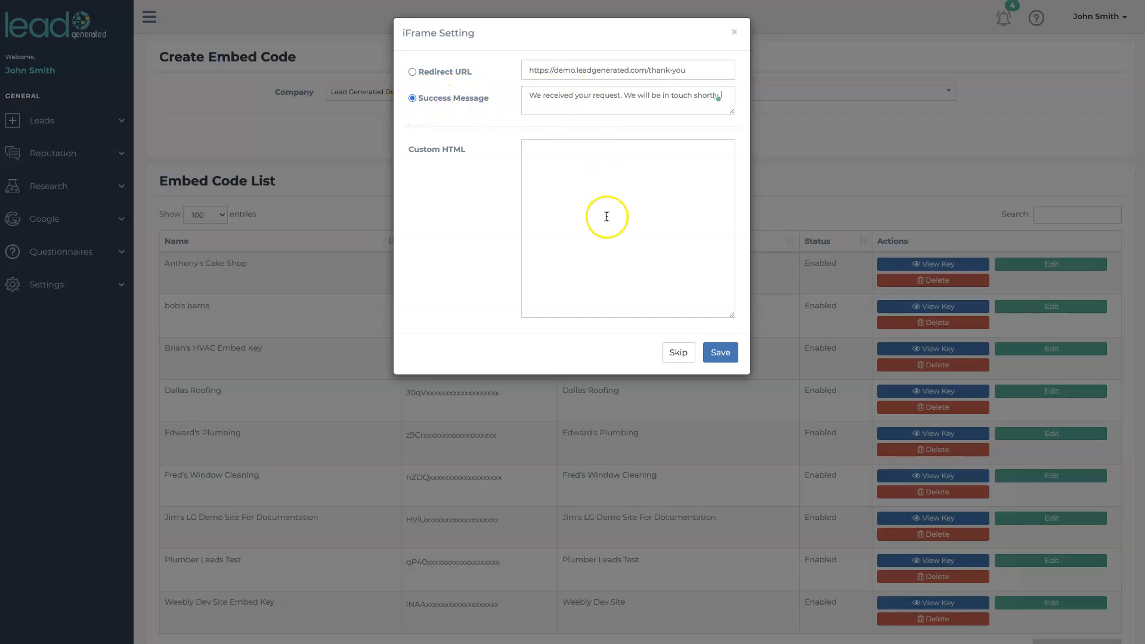
pyautogui.click(639, 173)
pyautogui.click(723, 356)
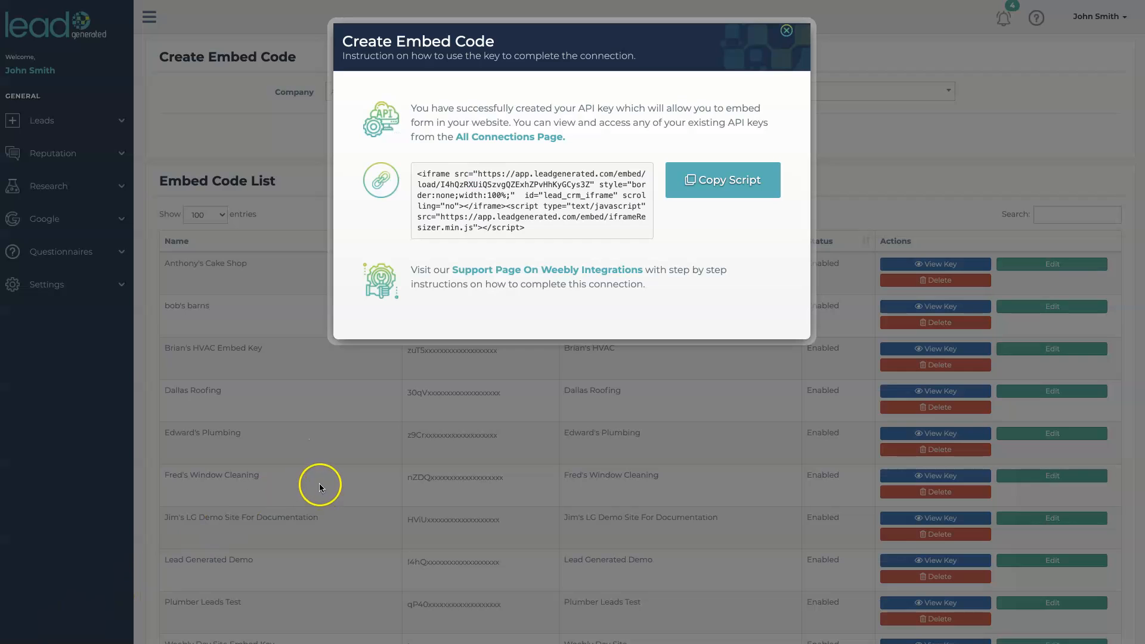
# - Copy the generated embed script and open the support page on Weebly integrations
pyautogui.click(724, 220)
pyautogui.click(721, 192)
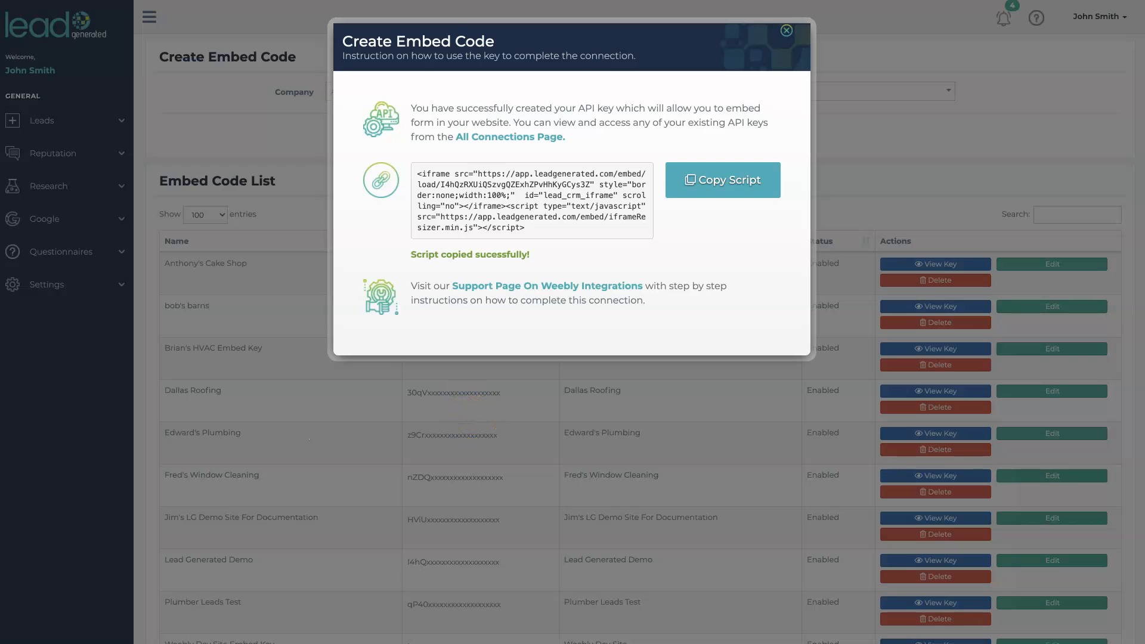
pyautogui.click(627, 289)
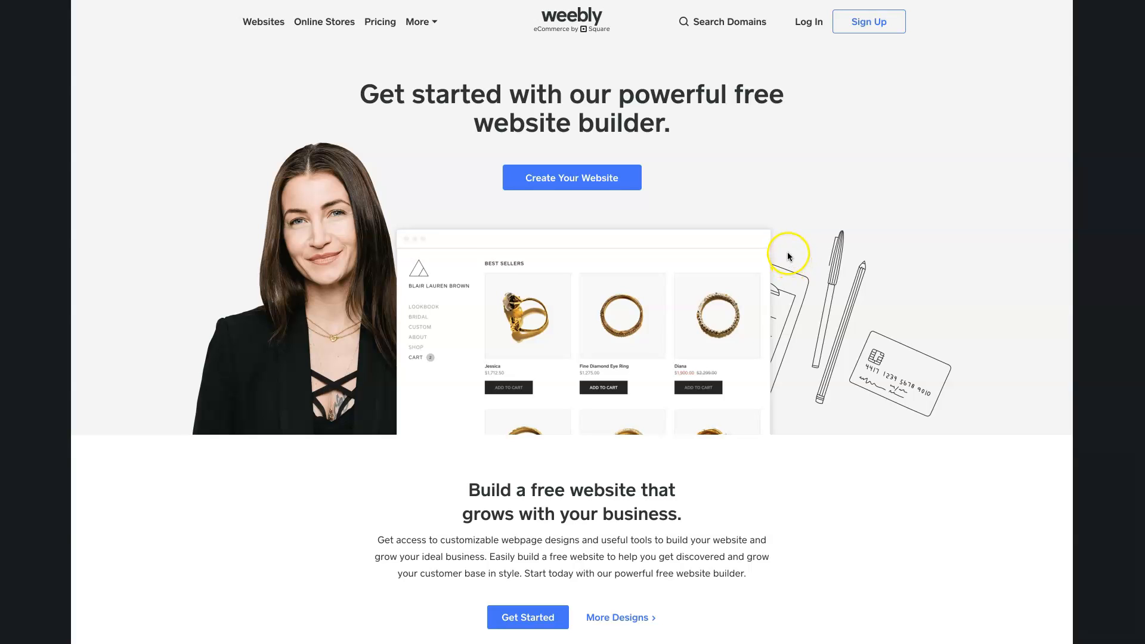
# - Switch to Weebly, log in, and open the Embed Form page of the Lead Generated Demo Site in the website editor
pyautogui.click(809, 31)
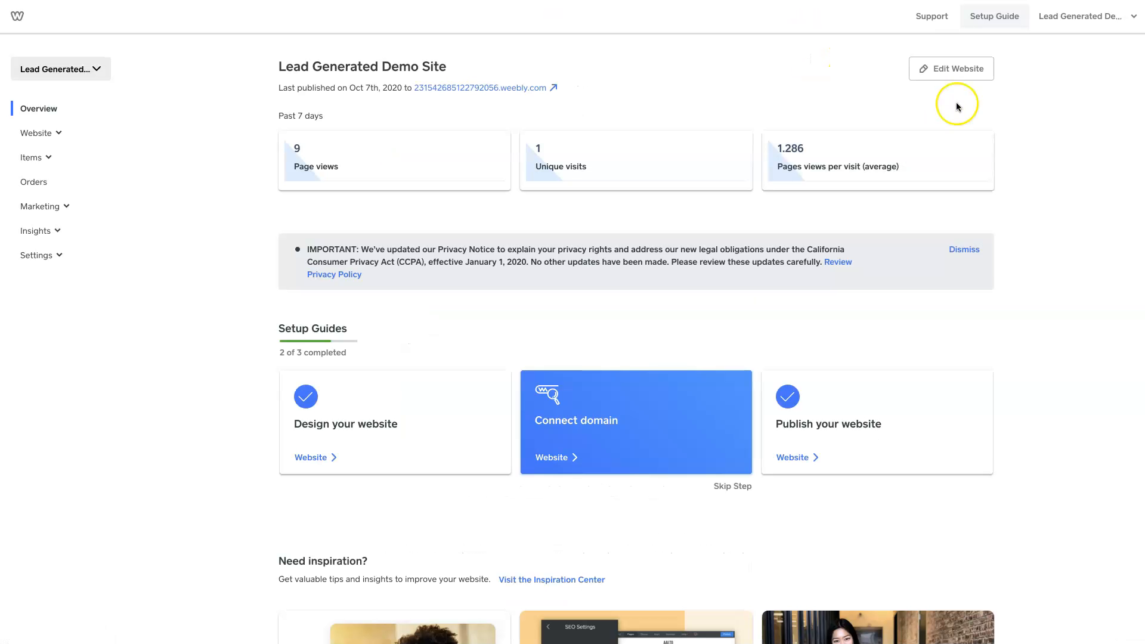
pyautogui.click(954, 75)
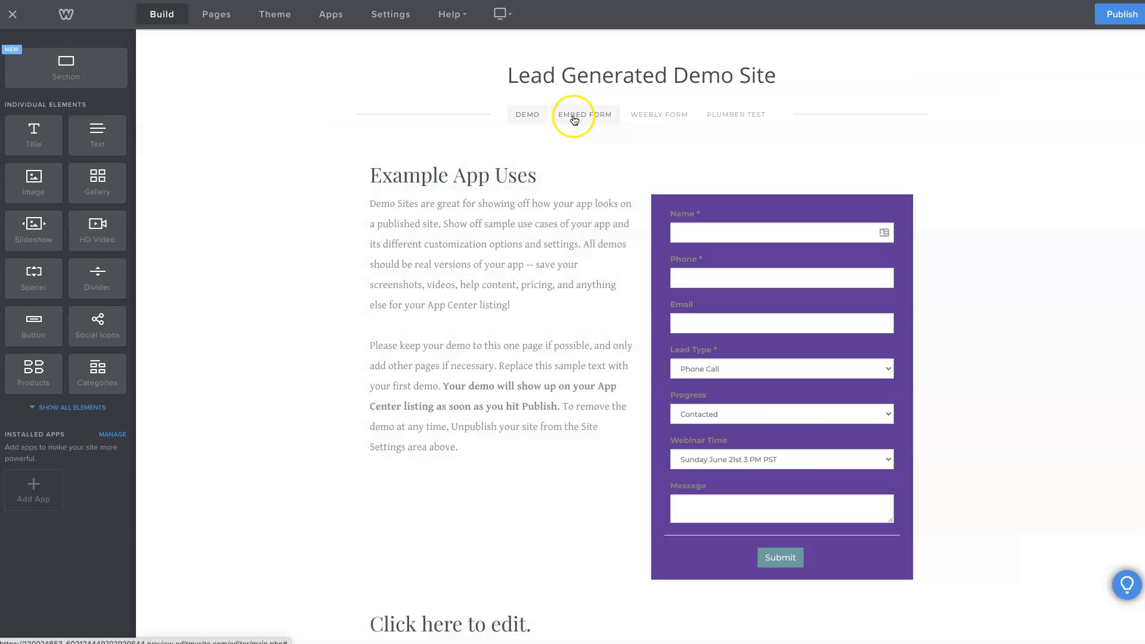
pyautogui.click(574, 117)
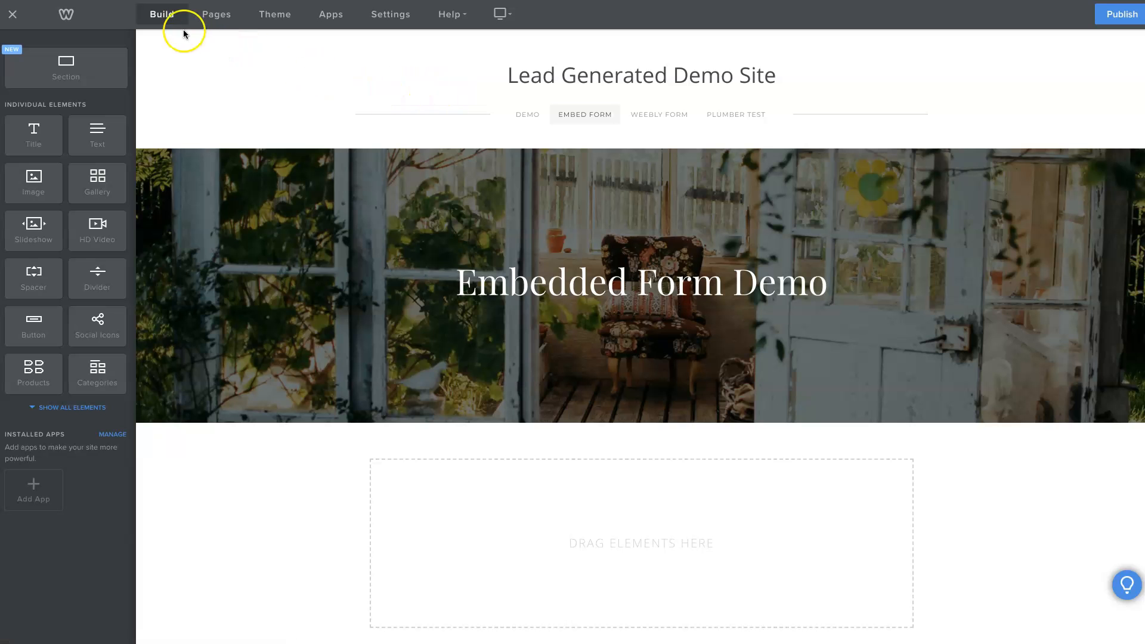
pyautogui.click(171, 17)
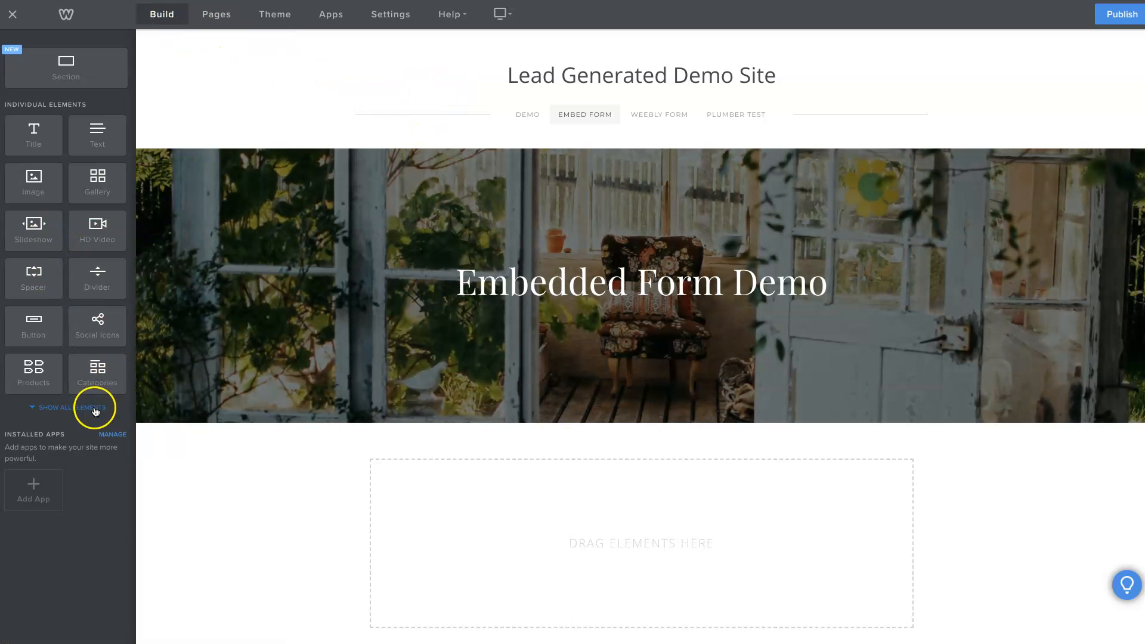
# - Show all page elements and add an Embed Code element to the empty area below the Embedded Form Demo header
pyautogui.click(95, 411)
pyautogui.scroll(-1, 97, 395)
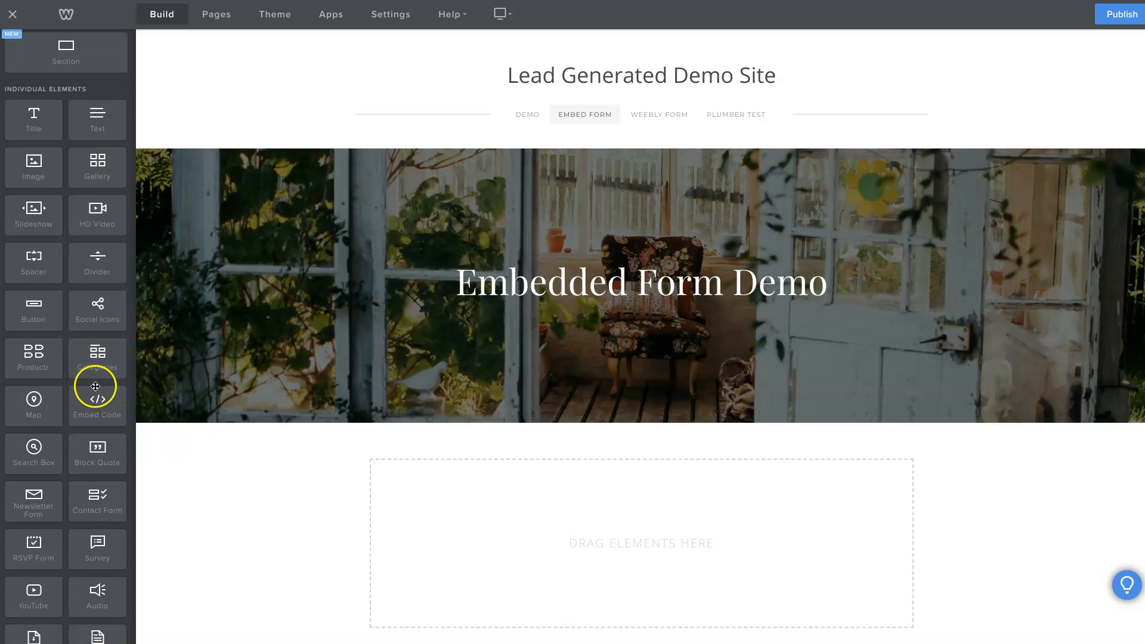
pyautogui.scroll(-1, 225, 403)
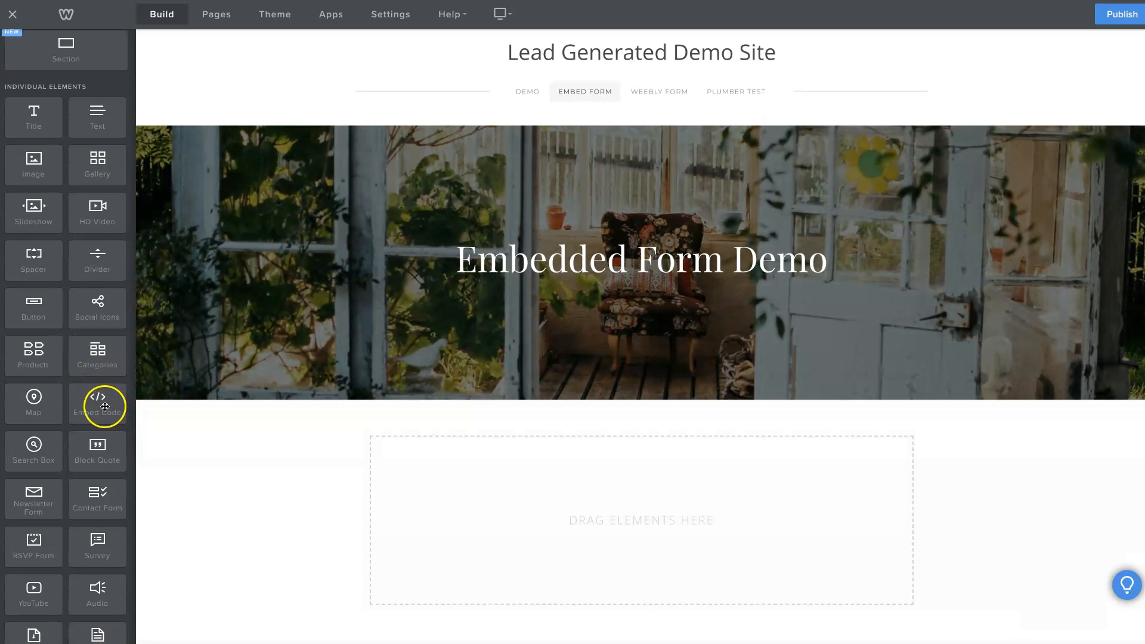
pyautogui.moveTo(102, 402); pyautogui.dragTo(569, 510)
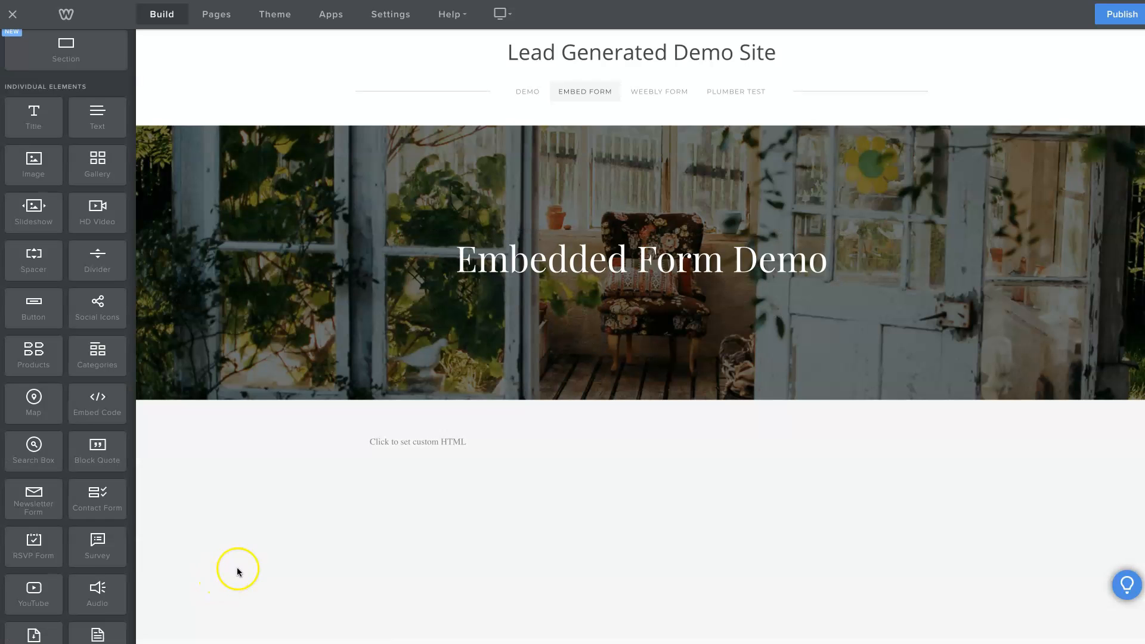
# - Paste the copied embed script with its API key as the custom HTML of the new Embed Code element
pyautogui.click(444, 442)
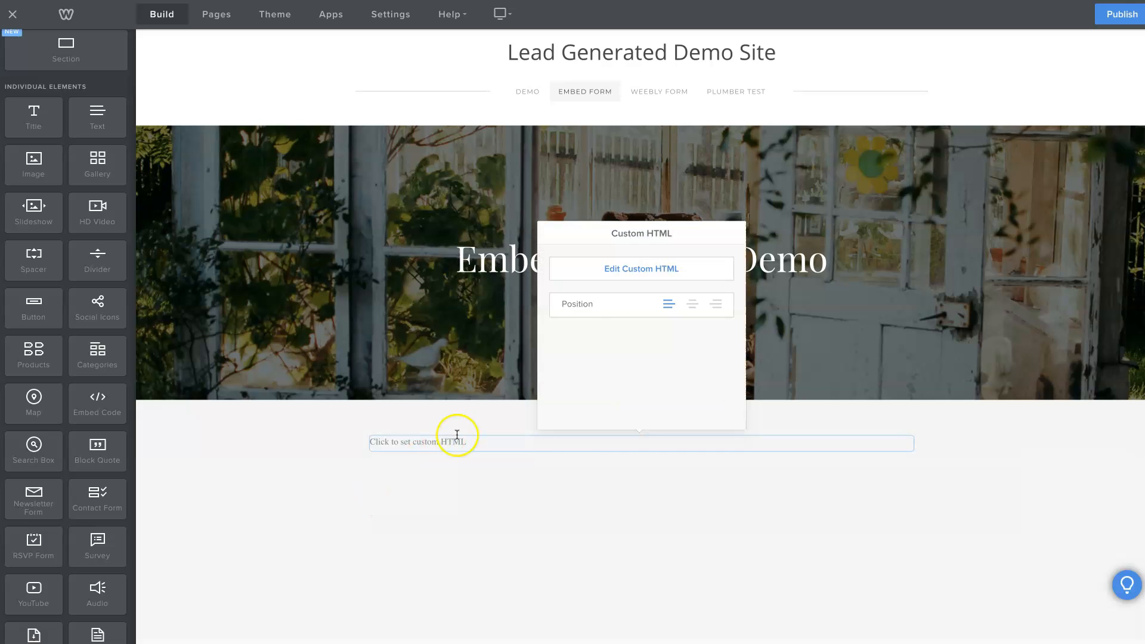
pyautogui.click(641, 268)
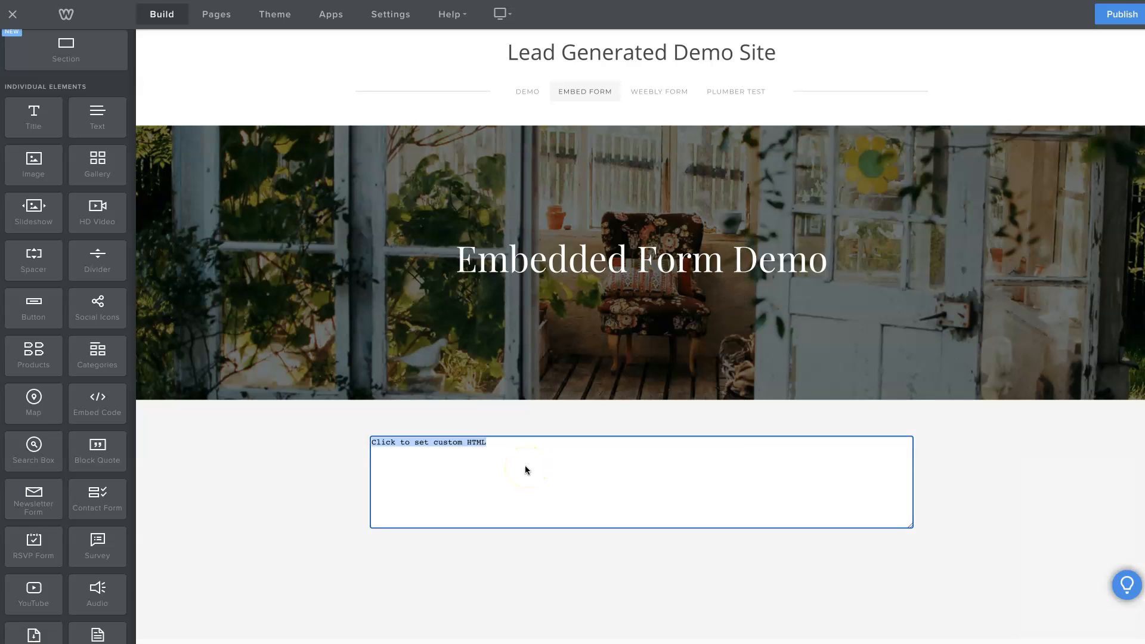
pyautogui.hotkey('ctrl', 'v')
pyautogui.click(320, 510)
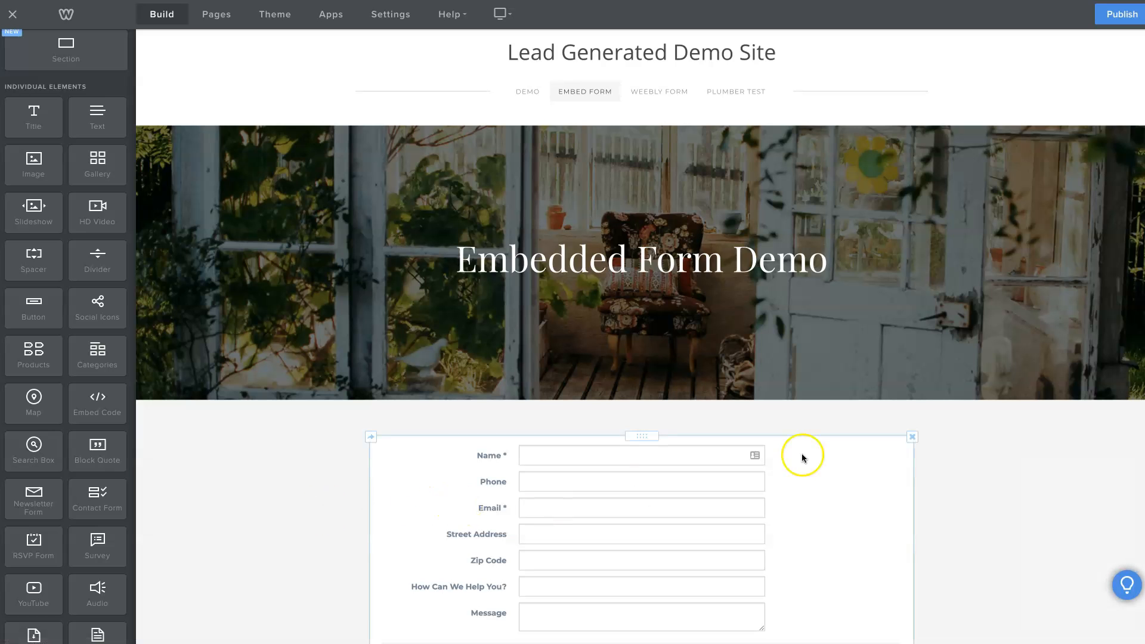
# - Compare the fields of the embedded form with the General Leads Template in the Lead Generated form builder
pyautogui.scroll(-1, 951, 399)
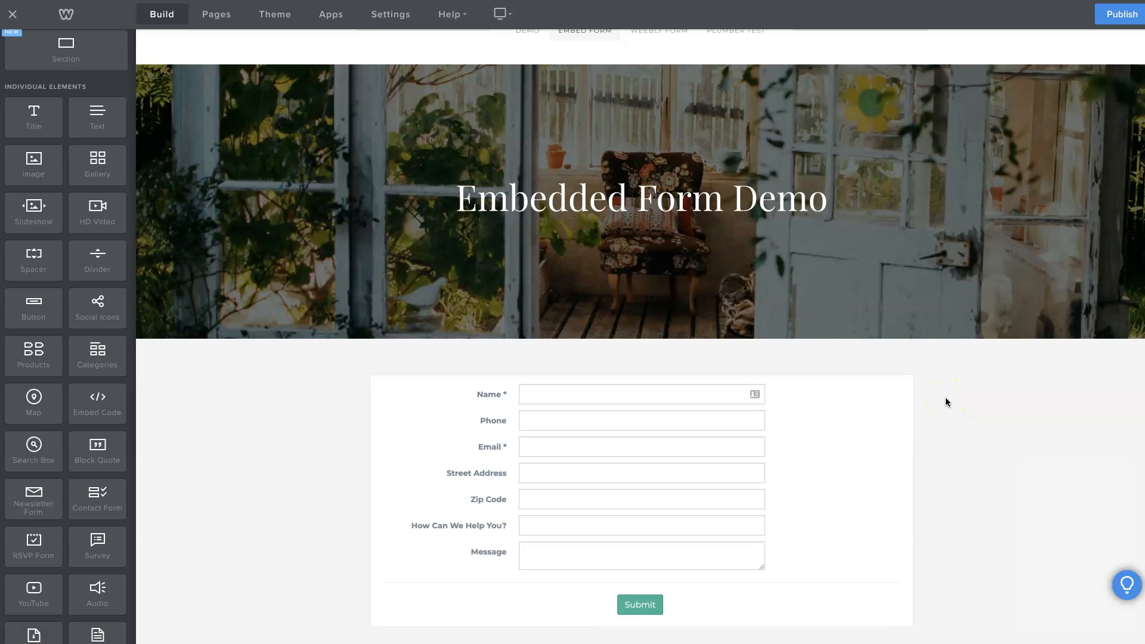
pyautogui.click(948, 403)
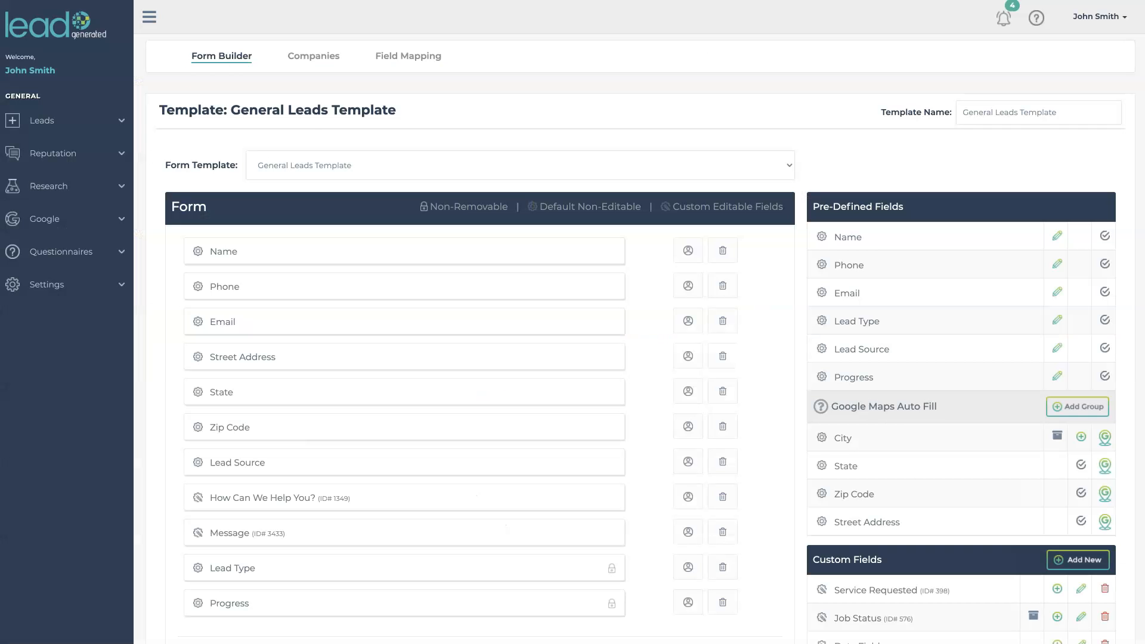
pyautogui.scroll(-5, 659, 422)
pyautogui.click(494, 390)
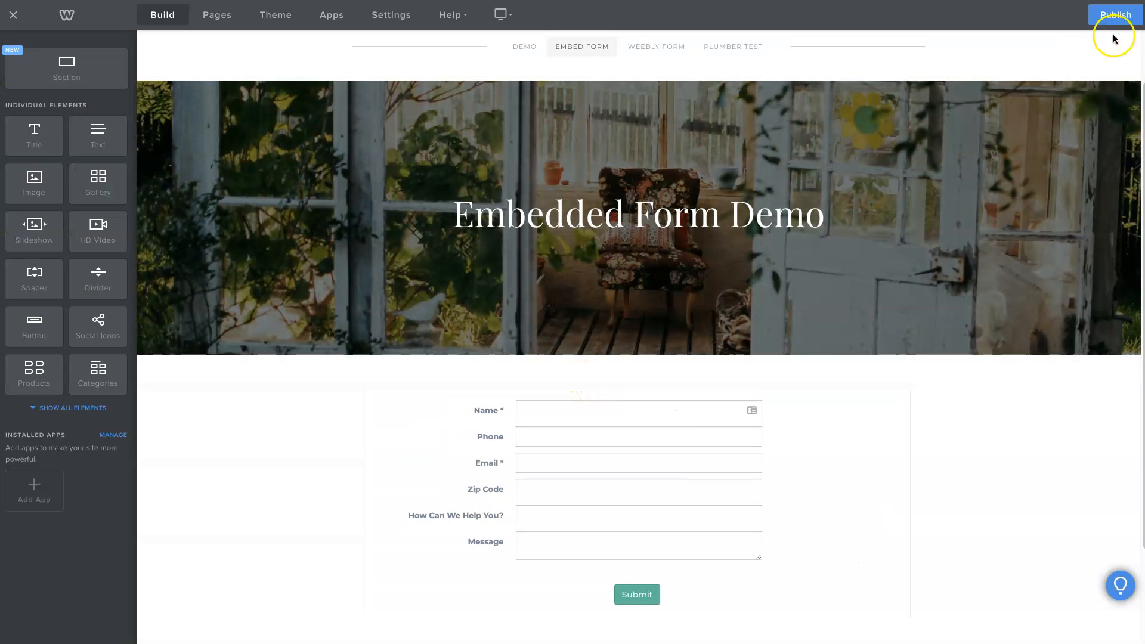
# - Publish the Weebly website and open the Embed Form page on the live site
pyautogui.click(1115, 16)
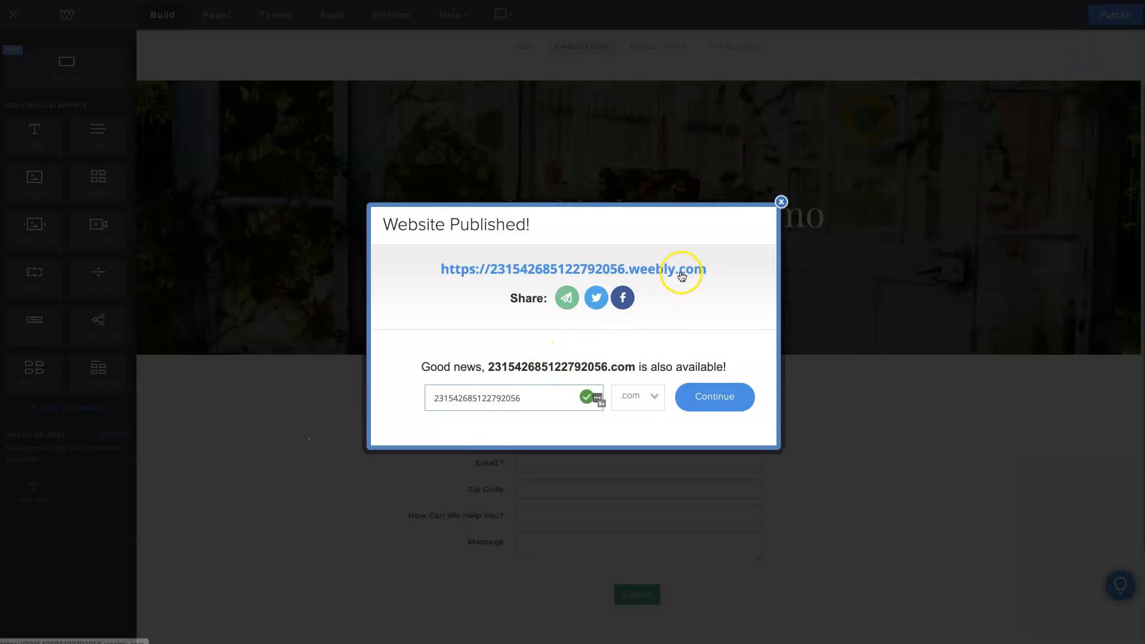
pyautogui.click(681, 271)
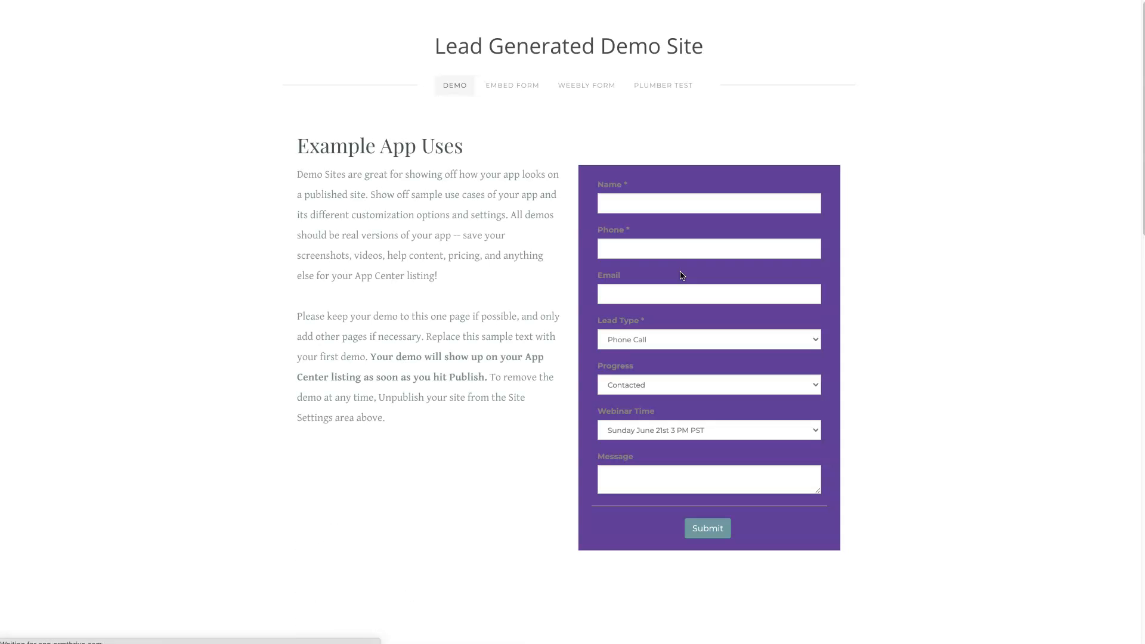
pyautogui.click(525, 89)
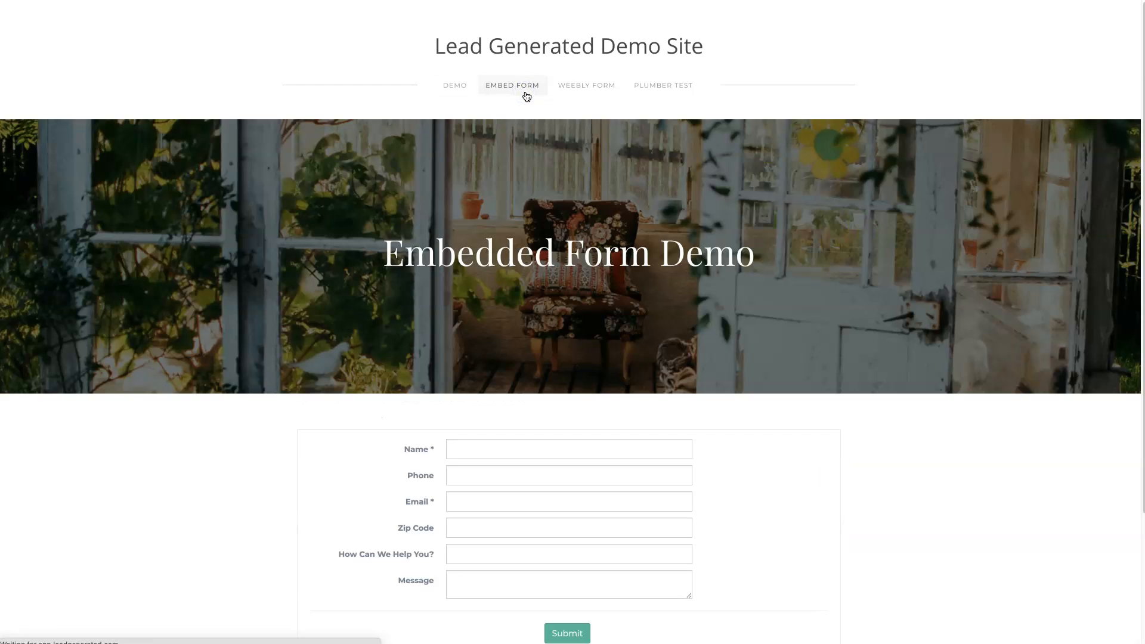
# - Submit the embedded form with a test name, phone, email and zip code, the request "Sending a test" and the message "You guys rock!"
pyautogui.scroll(-2, 544, 232)
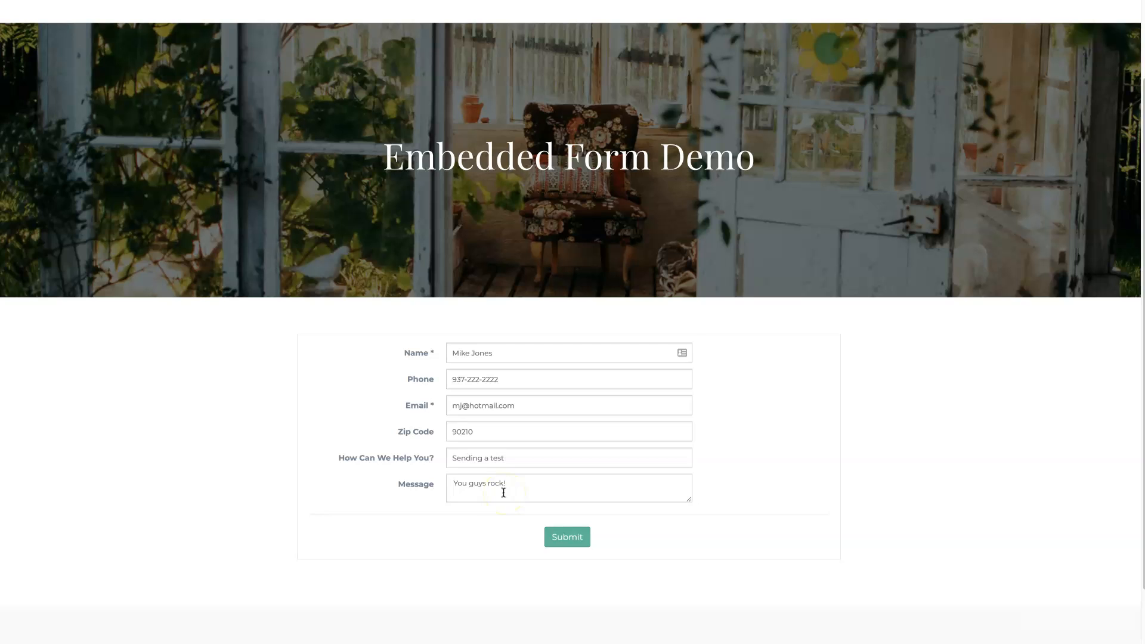
pyautogui.click(567, 536)
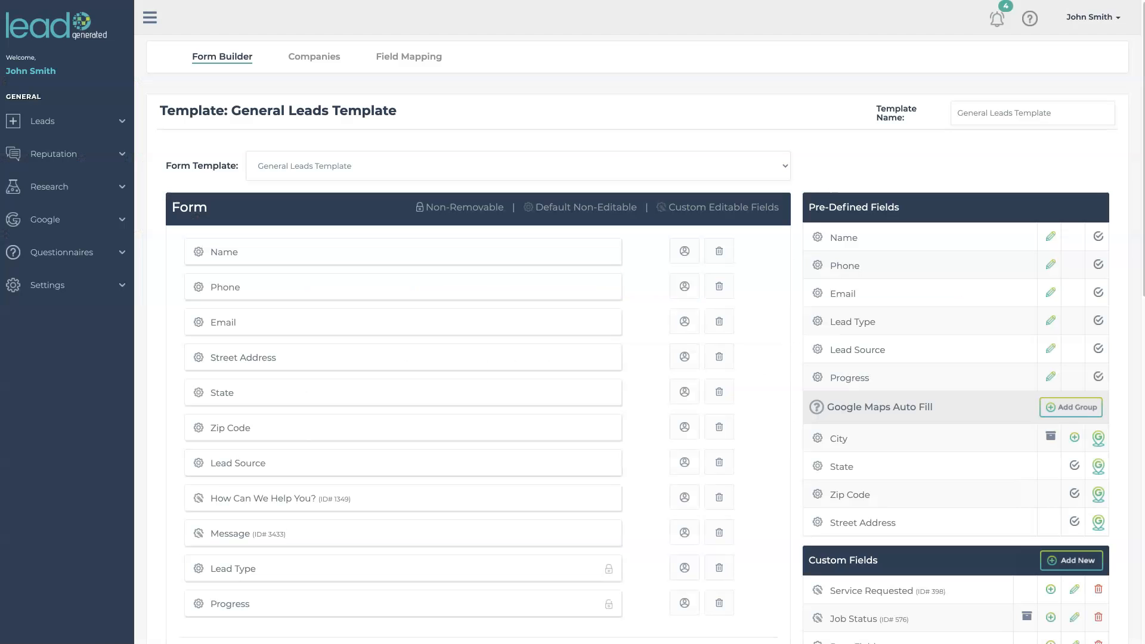
# - Switch to Lead Generated, check the All Leads list for the submitted test lead, and open the Spam leads list
pyautogui.click(104, 121)
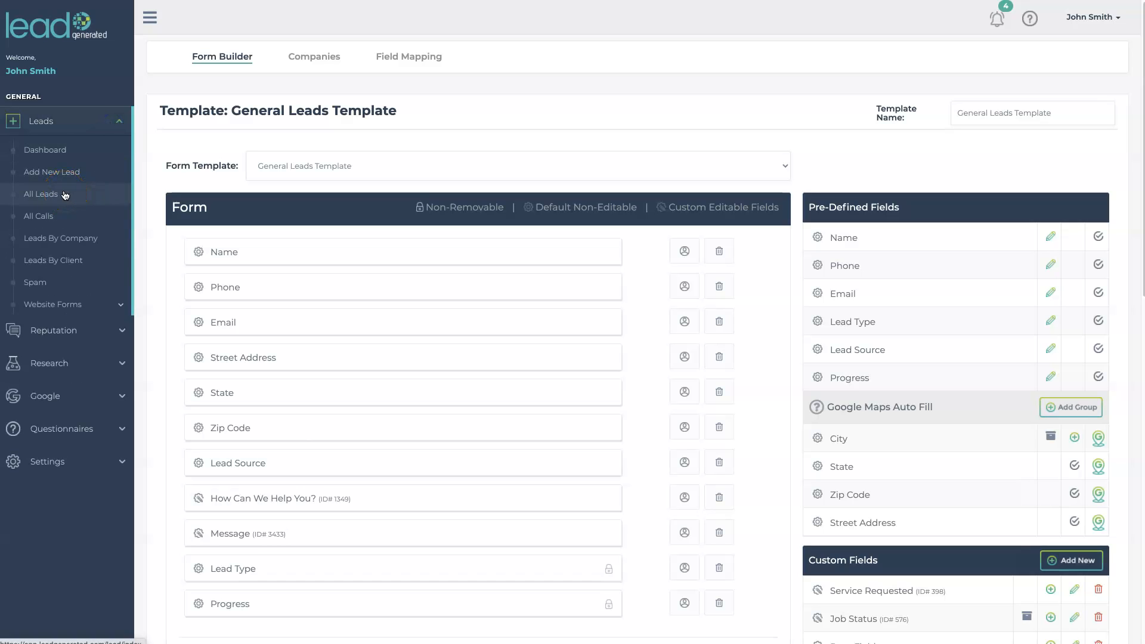
pyautogui.click(119, 122)
pyautogui.click(120, 123)
pyautogui.click(70, 190)
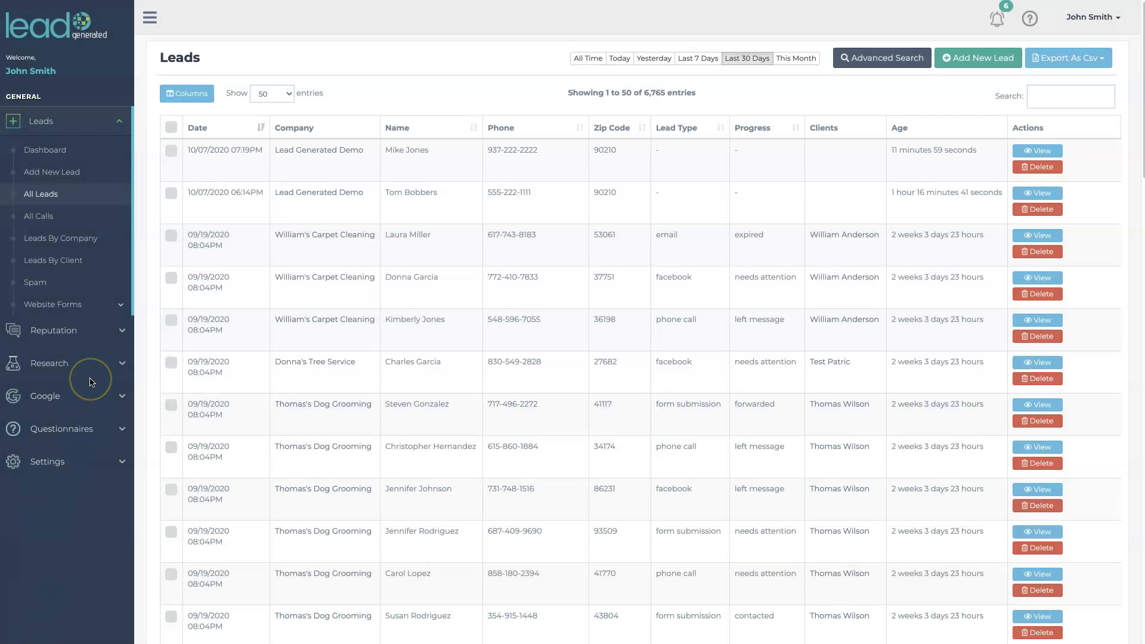
pyautogui.click(43, 288)
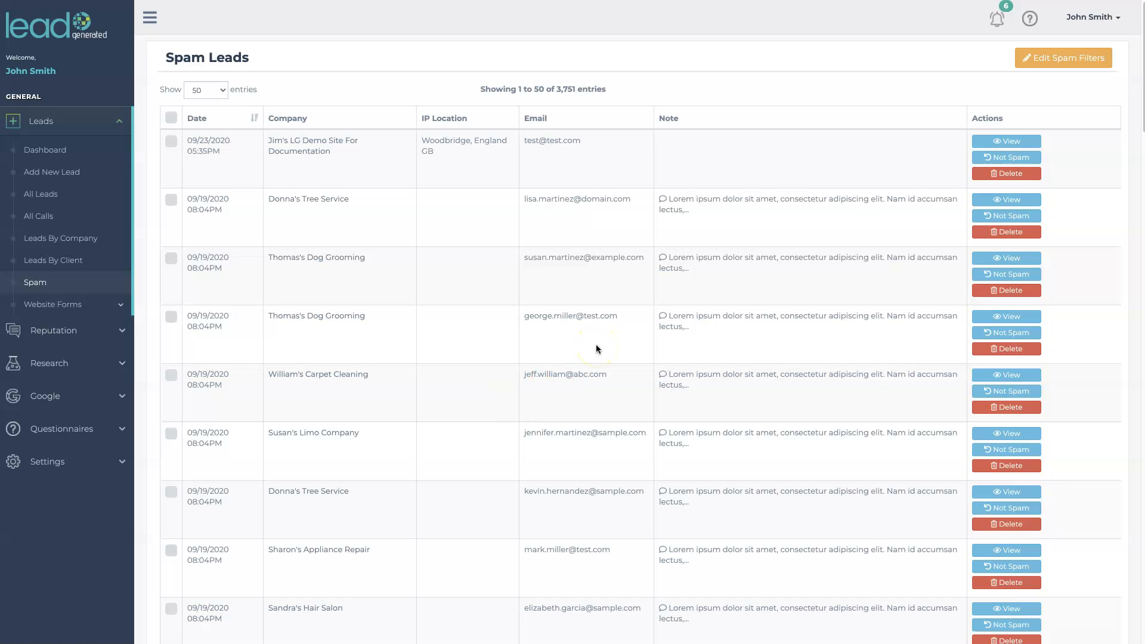
# - Open the page for creating a new support ticket, and return to the All Leads list
pyautogui.click(1026, 22)
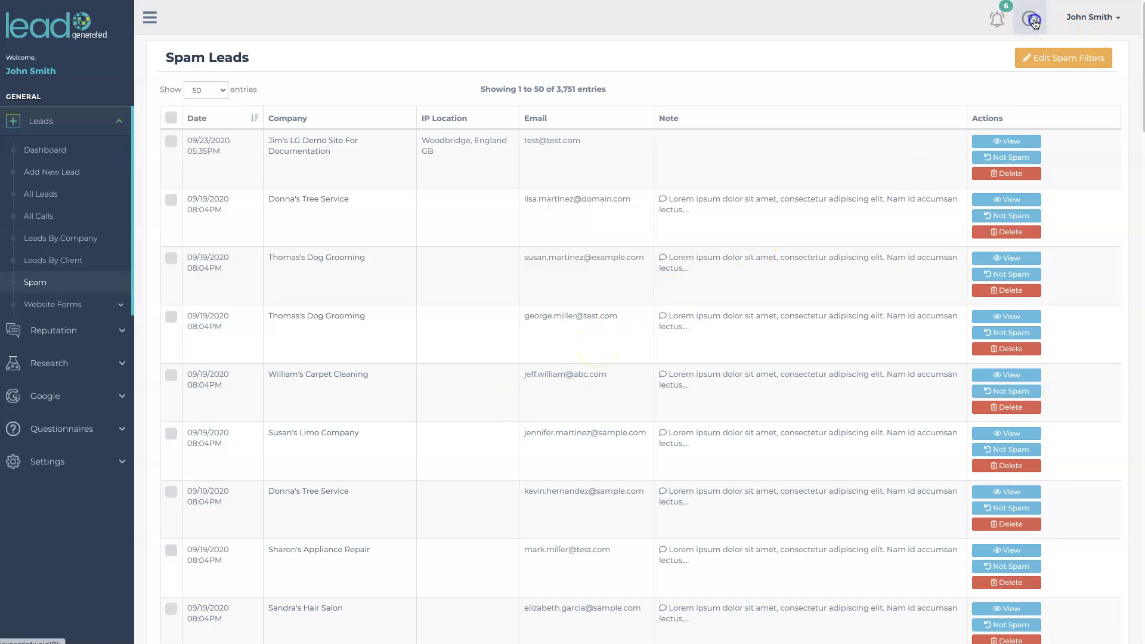
pyautogui.click(996, 94)
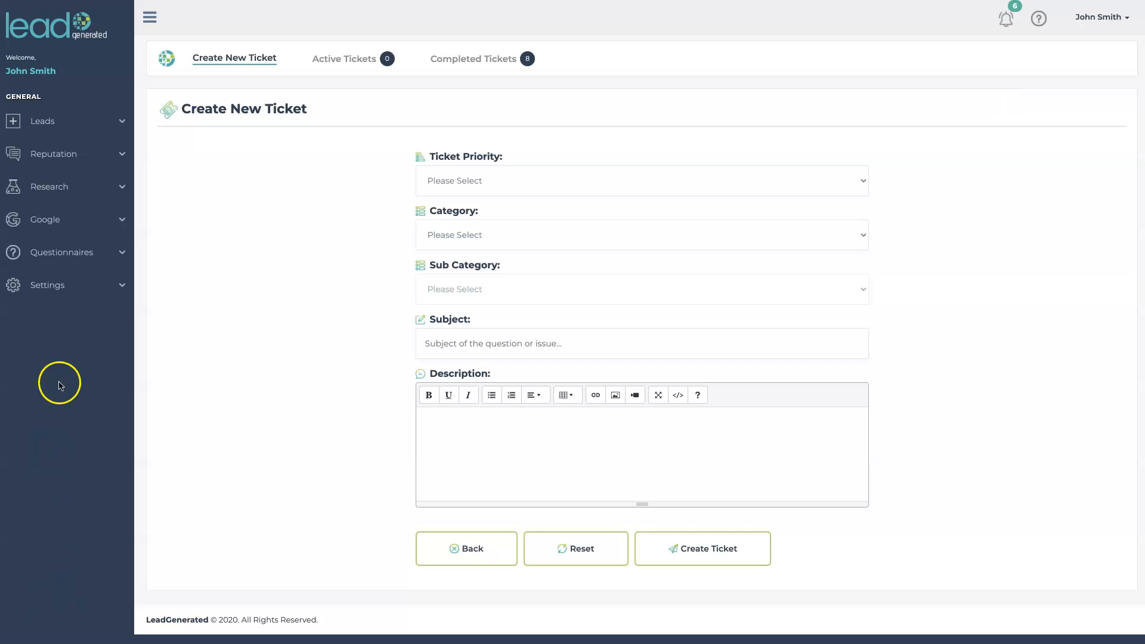
pyautogui.click(109, 132)
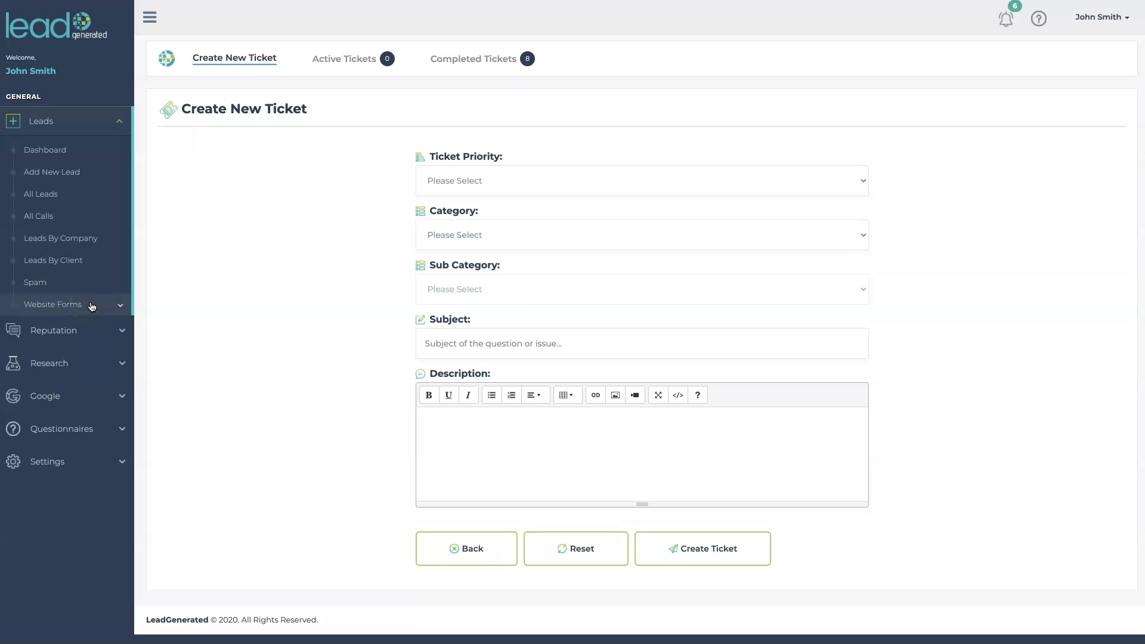
pyautogui.click(57, 198)
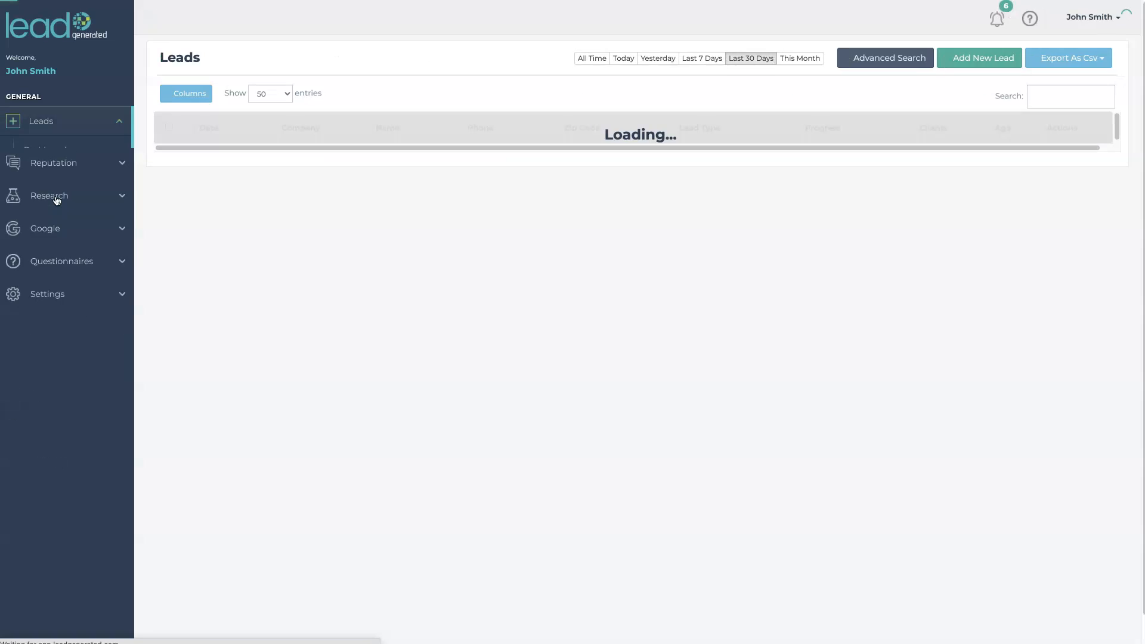